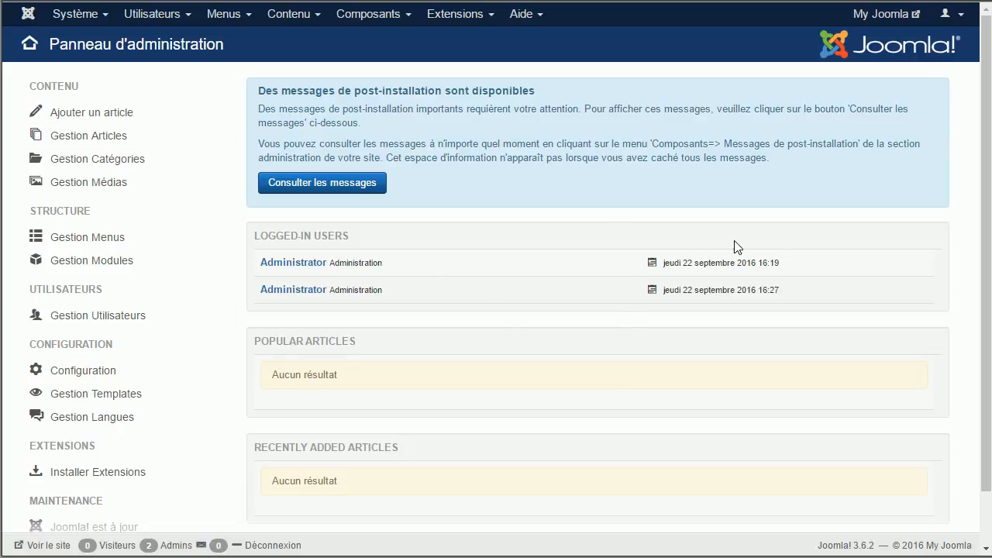
- Open the article category manager to view the existing categories
{"action": "left_click", "coordinate": [891, 24]}
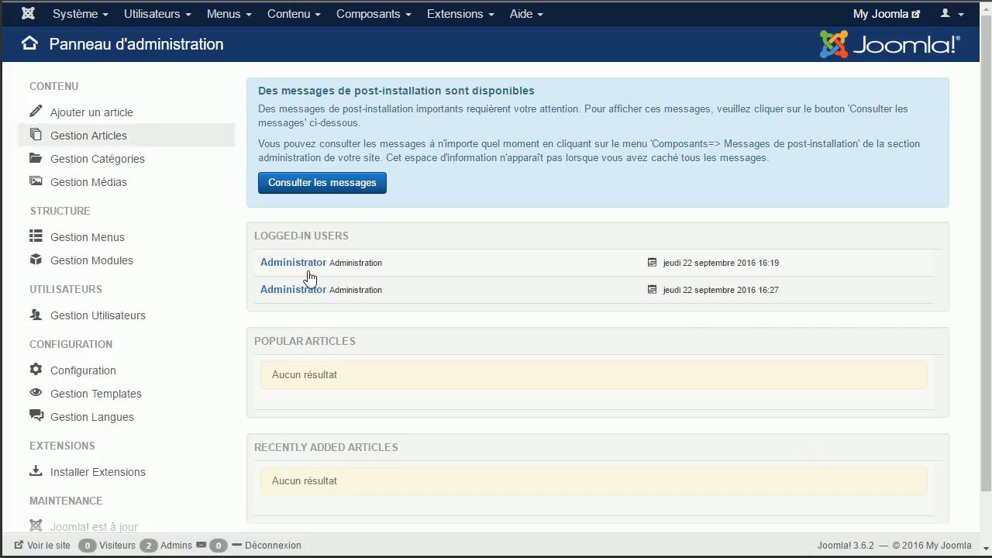
{"action": "left_click", "coordinate": [294, 22]}
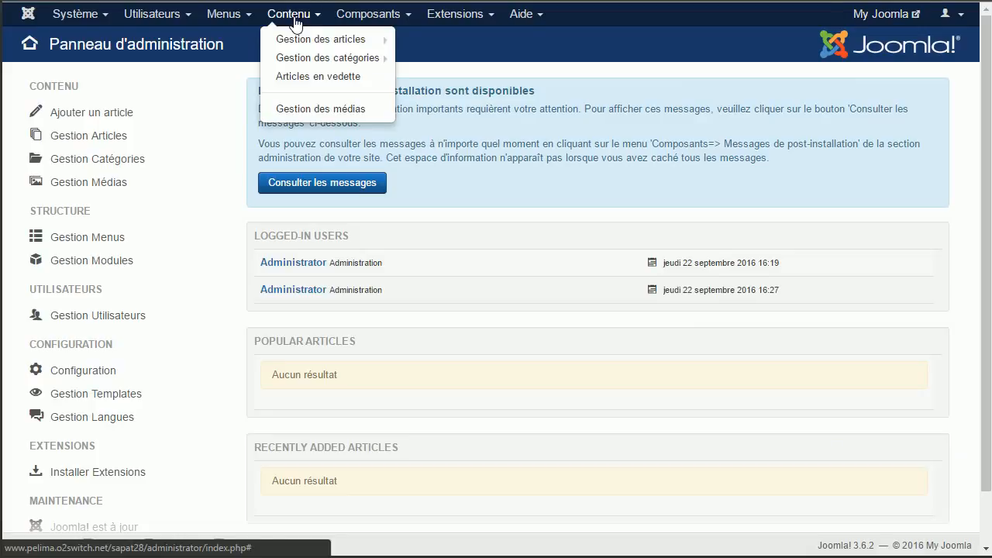
{"action": "mouse_move", "coordinate": [279, 63]}
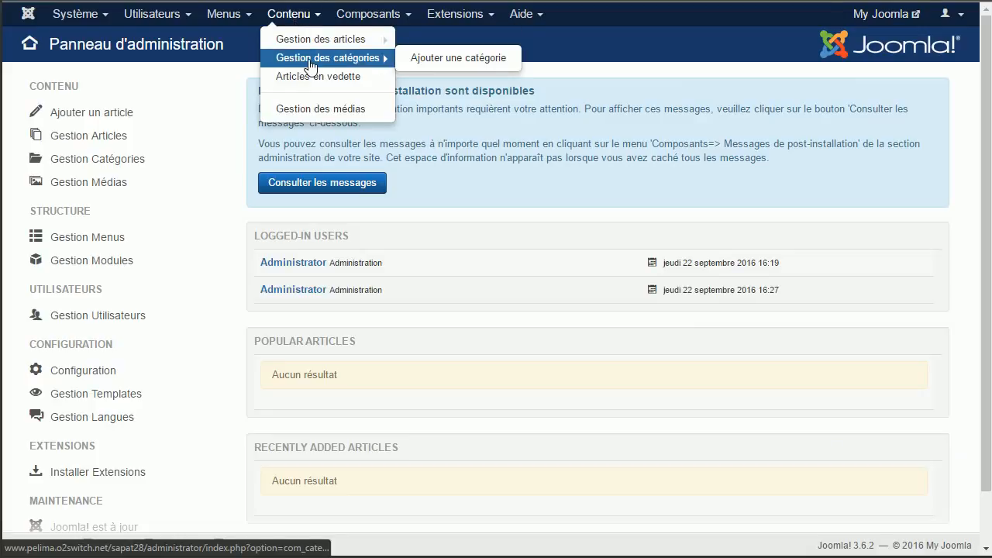
{"action": "left_click", "coordinate": [310, 65]}
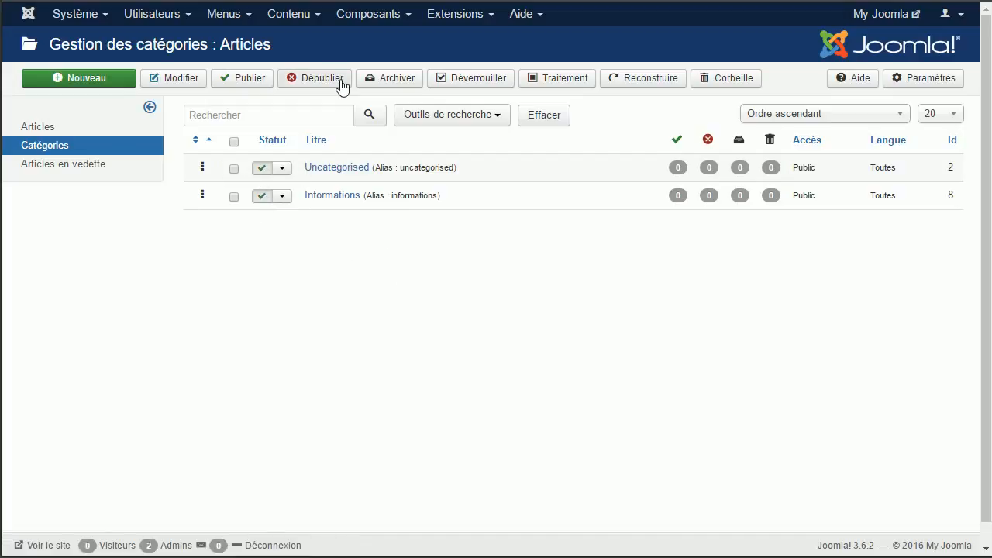
- Start a new article titled "Les Catégories" and assign it to the Informations category
{"action": "left_click", "coordinate": [287, 26]}
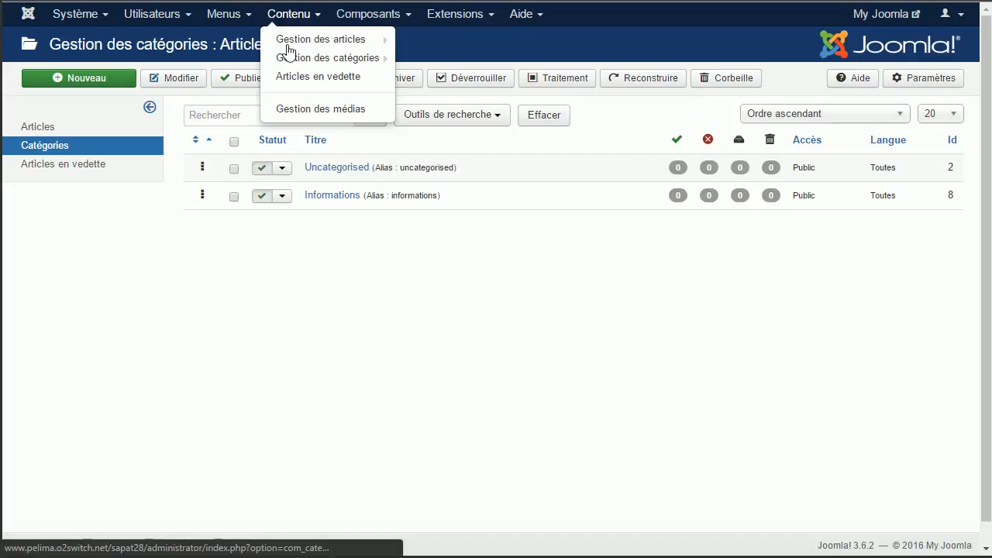
{"action": "mouse_move", "coordinate": [285, 67]}
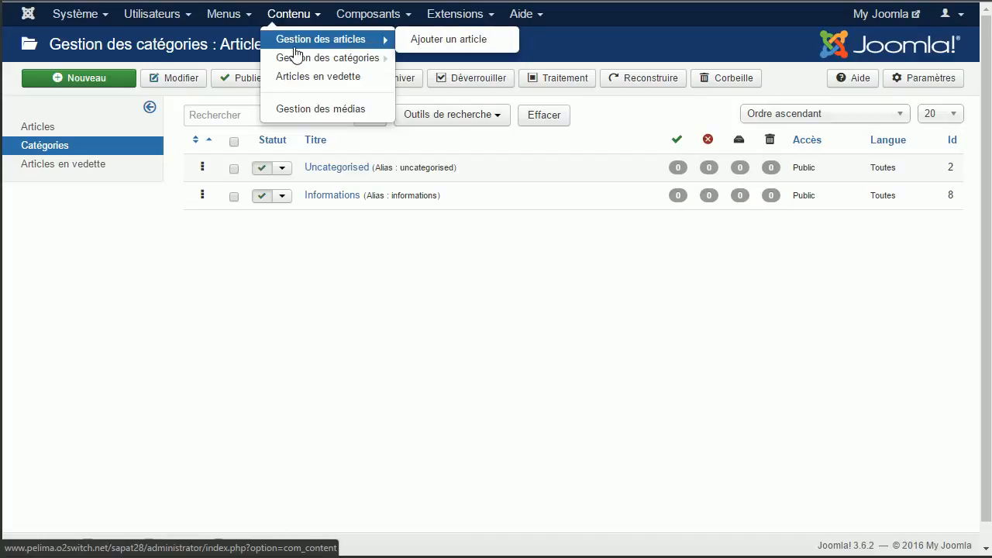
{"action": "left_click", "coordinate": [295, 48]}
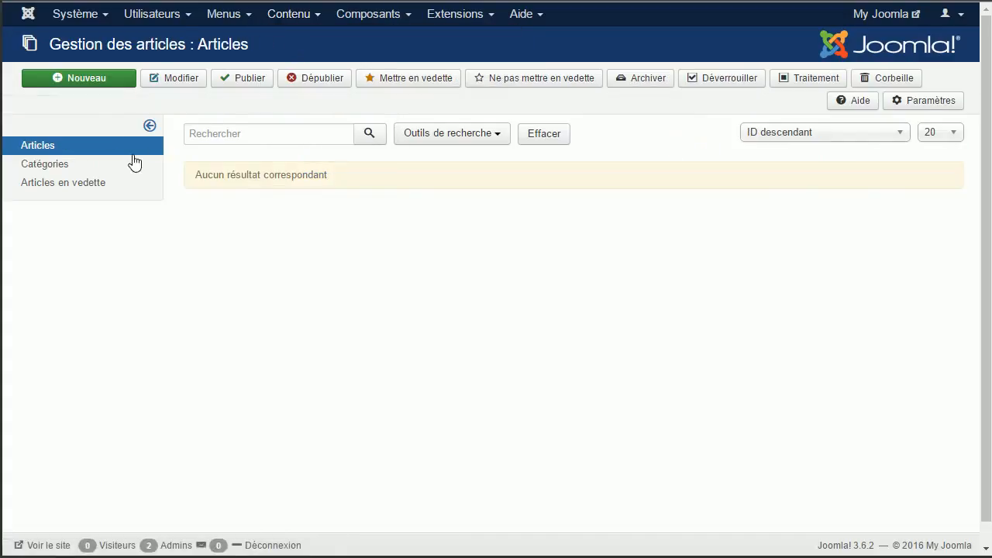
{"action": "left_click", "coordinate": [83, 80]}
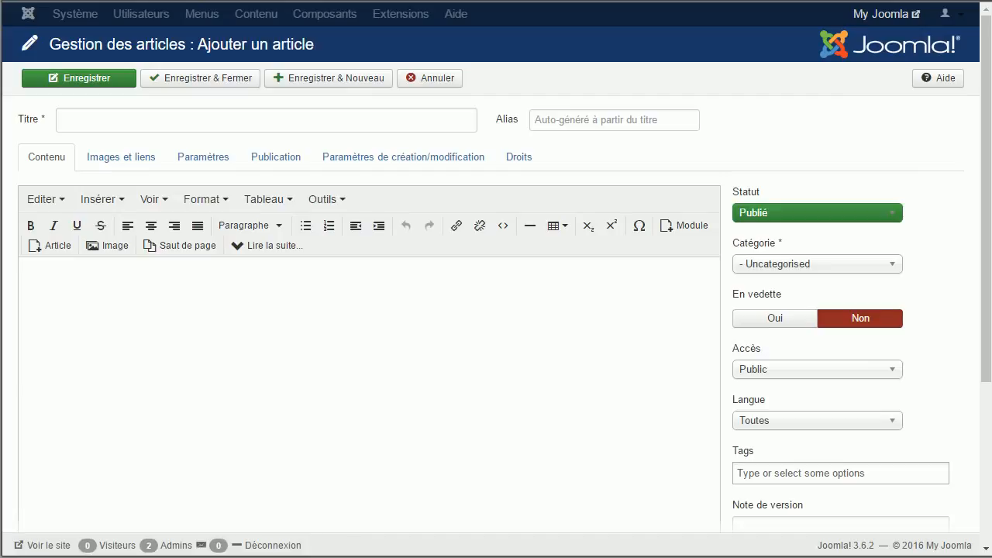
{"action": "left_click", "coordinate": [173, 79]}
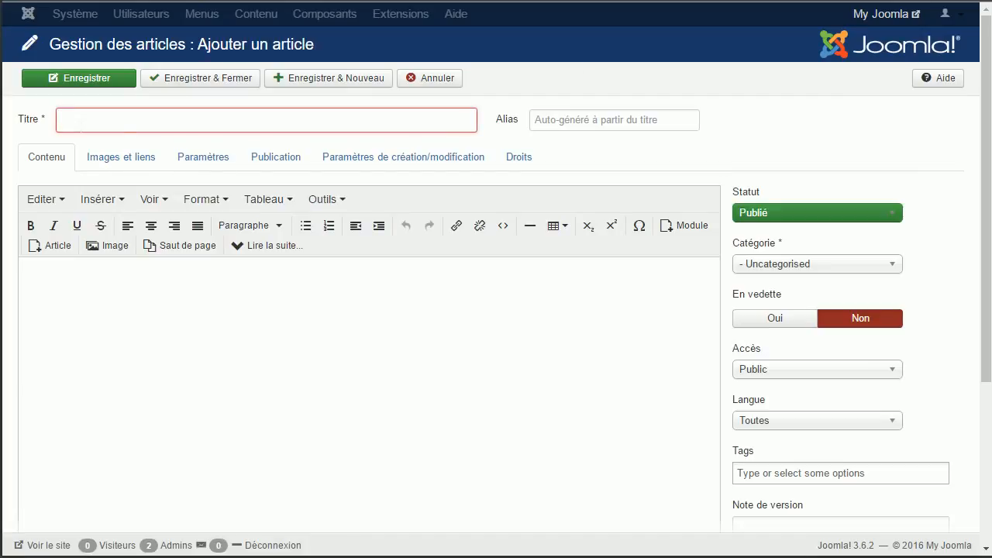
{"action": "type", "text": "Les Catégories"}
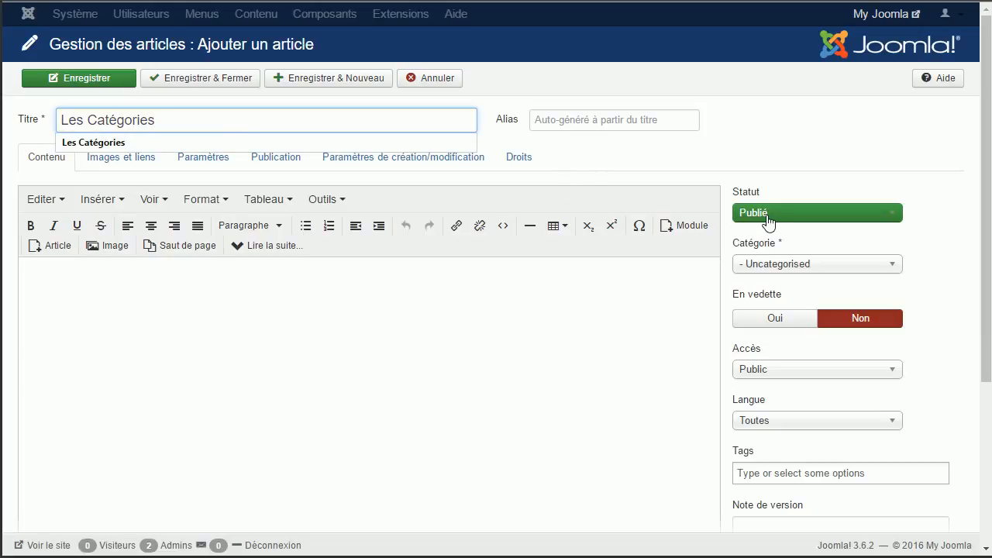
{"action": "left_click", "coordinate": [781, 268]}
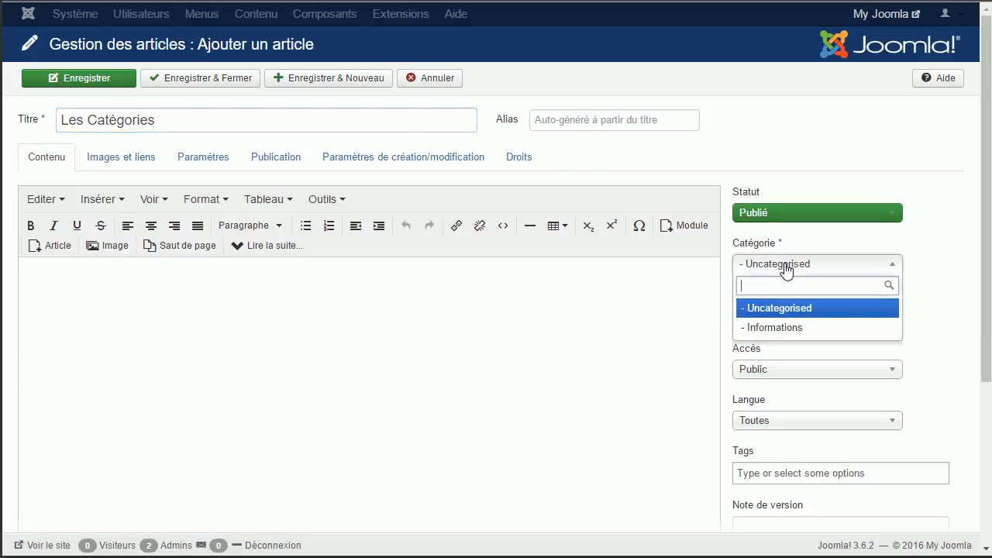
{"action": "left_click", "coordinate": [789, 327]}
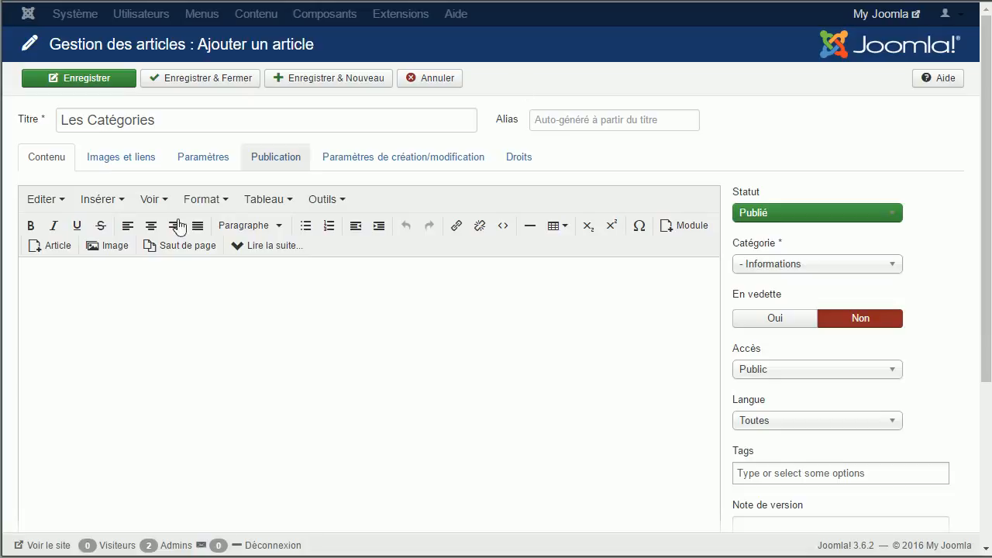
- Insert the explanatory text about Joomla categories in the article body and remove its duplicate heading and extra blank line
{"action": "left_click", "coordinate": [111, 315]}
{"action": "type", "text": "Les Catégories Dans Joomla!, les Catégories sont un moyen de fournir une méthode facultative quant à l'organisation de vos articles. Voici comment cela fonctionne. Une Catégorie contient des Articles et/ou peut également contenir d'autres Catégories. Un Article ne peut être présent que dans une seule et unique Catégorie. Si une Catégorie se trouve dans une autre Catégorie, elle est alors appelée une sous-catégorie de la Catégorie.  Par exemple, vous pouvez avoir une Catégorie nommée \"Animaux de compagnie\", et dans cette catégorie des sous-catégories appelées \"Chiens\" et \"Chats\". Les Articles portant sur les chiens seront affectés à la Catégorie \"Chiens\" et ceux portant sur les chats dans la Catégorie \"Chats\". Vous ne pouvez pas avoir un Article qui sera affecté à la fois aux catégories \"Chats\" et \"Chiens\". Pour contourner ce problème, vous pouvez soit (1) créer une nouvelle Catégorie appelée \"Chats et Chiens\" soit (2) créer un deuxième Article pour le mettre dans la deuxième Catégorie.  https://docs.joomla.org/Understanding_categories_and_articles/fr"}
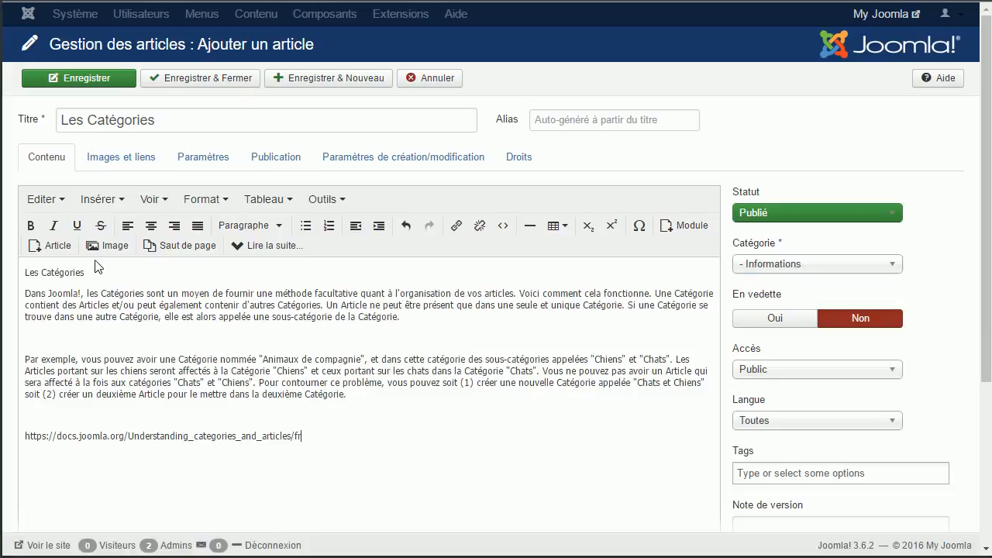
{"action": "triple_click", "coordinate": [107, 272]}
{"action": "key", "text": "Delete"}
{"action": "key", "text": "Delete"}
{"action": "key", "text": "Delete"}
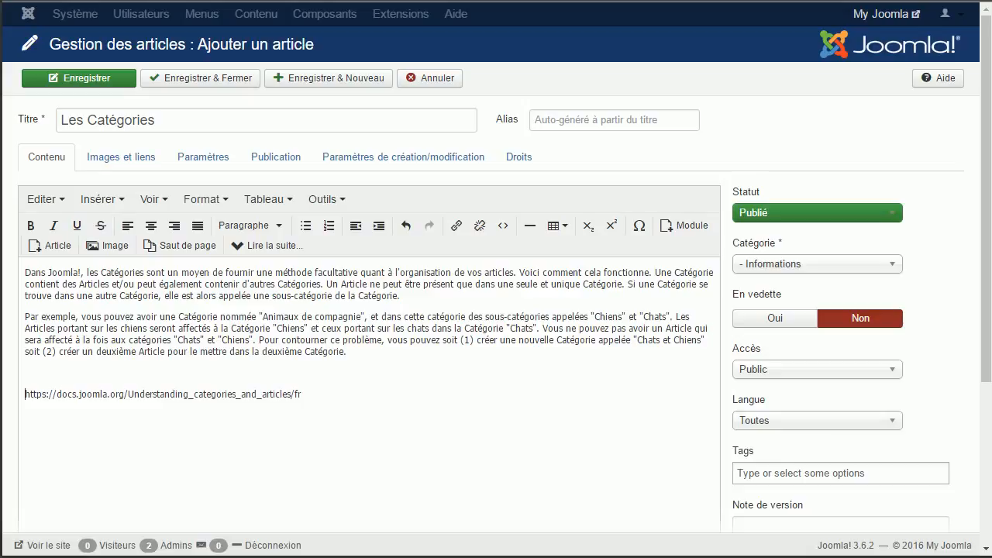
- Add "Source : " before the documentation URL in the article body, and save and close the article
{"action": "type", "text": "Source "}
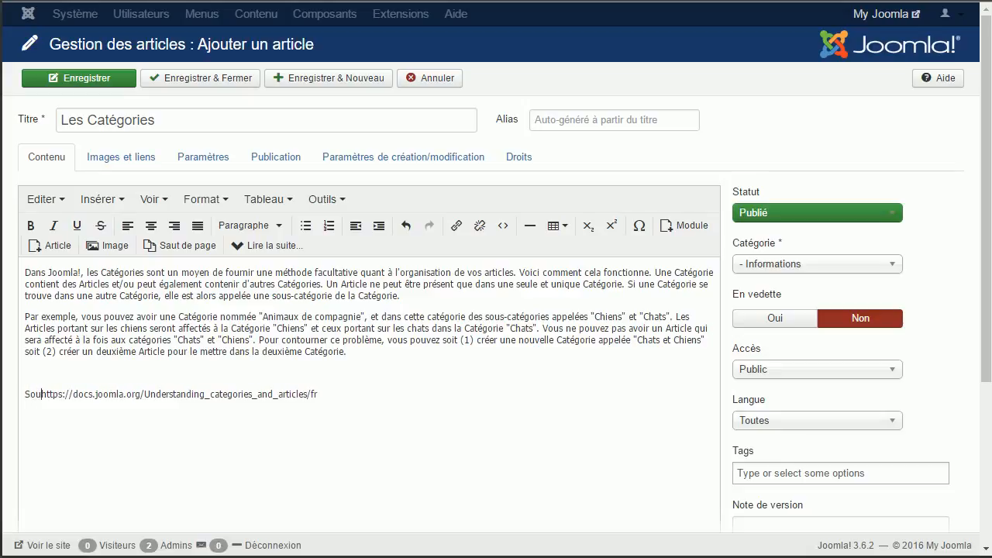
{"action": "type", "text": ":"}
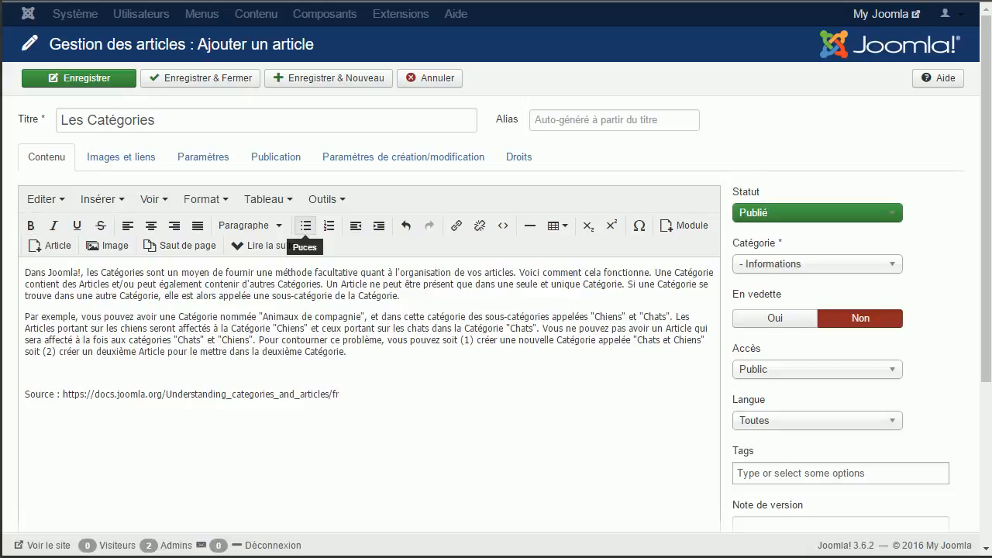
{"action": "left_click", "coordinate": [287, 229]}
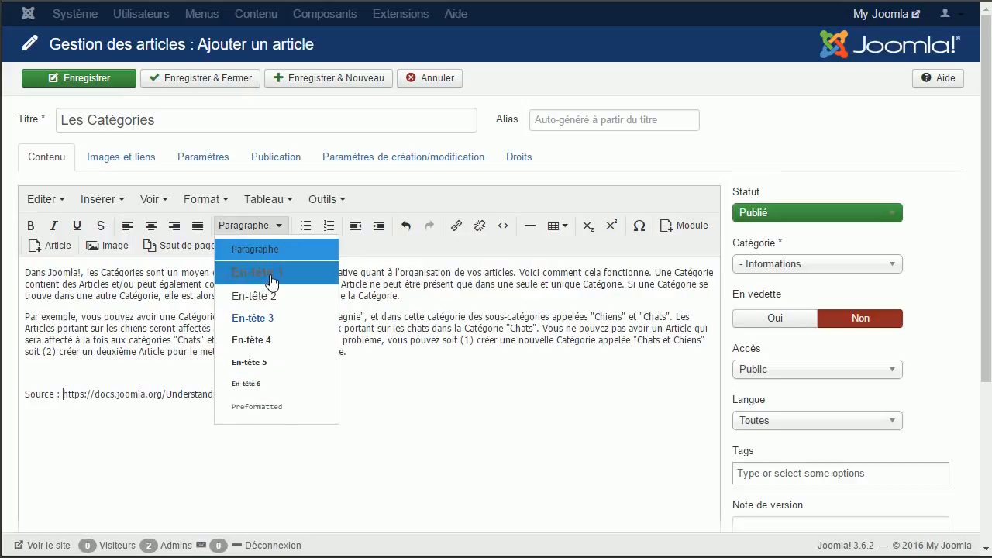
{"action": "left_click", "coordinate": [454, 412]}
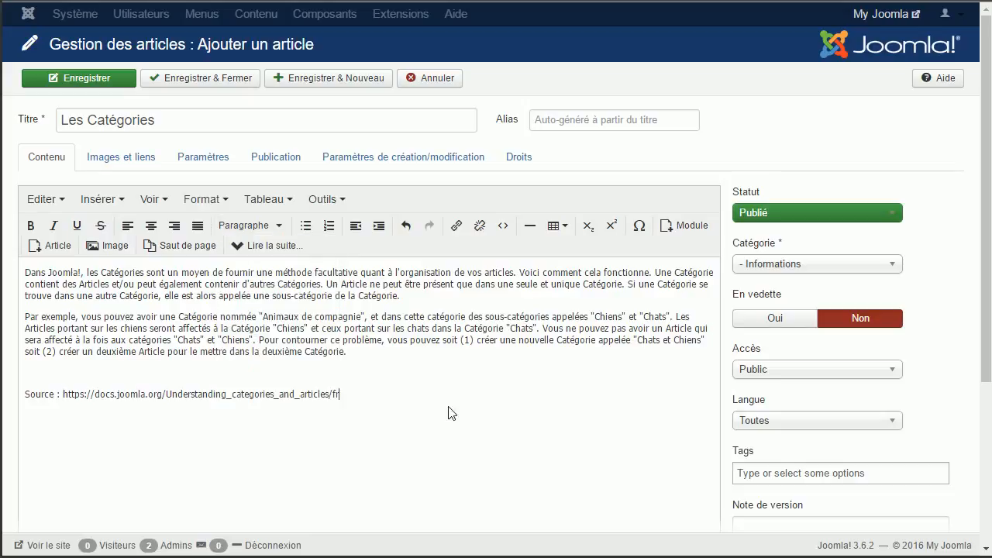
{"action": "left_click", "coordinate": [208, 79]}
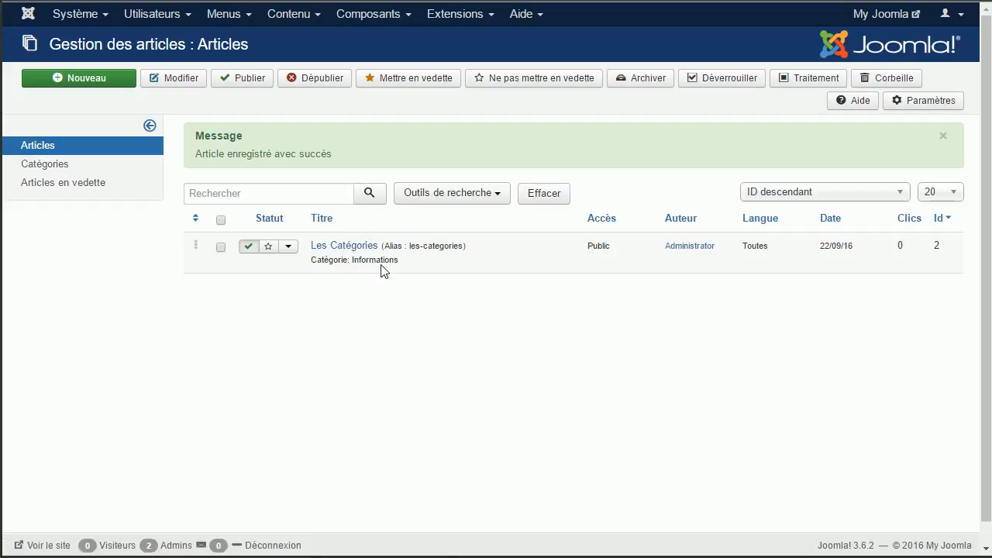
- Mark the "Les Catégories" article as featured and reload the site's home page to check it
{"action": "left_click", "coordinate": [269, 248]}
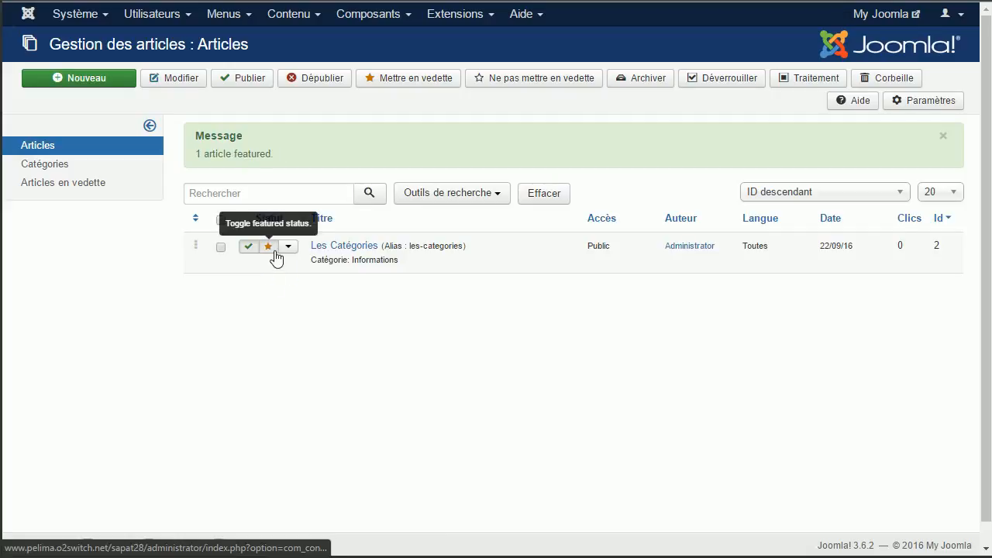
{"action": "left_click", "coordinate": [136, 1]}
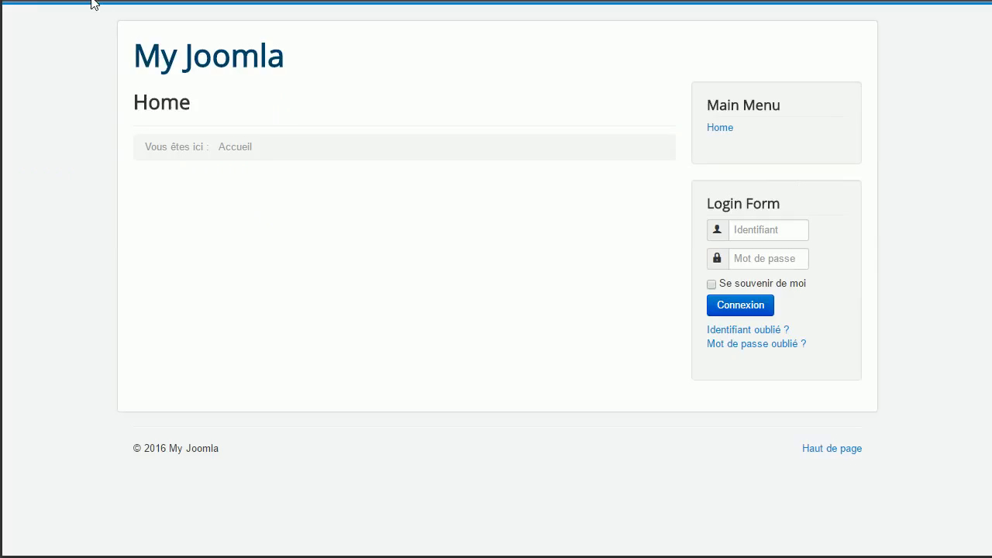
{"action": "key", "text": "F5"}
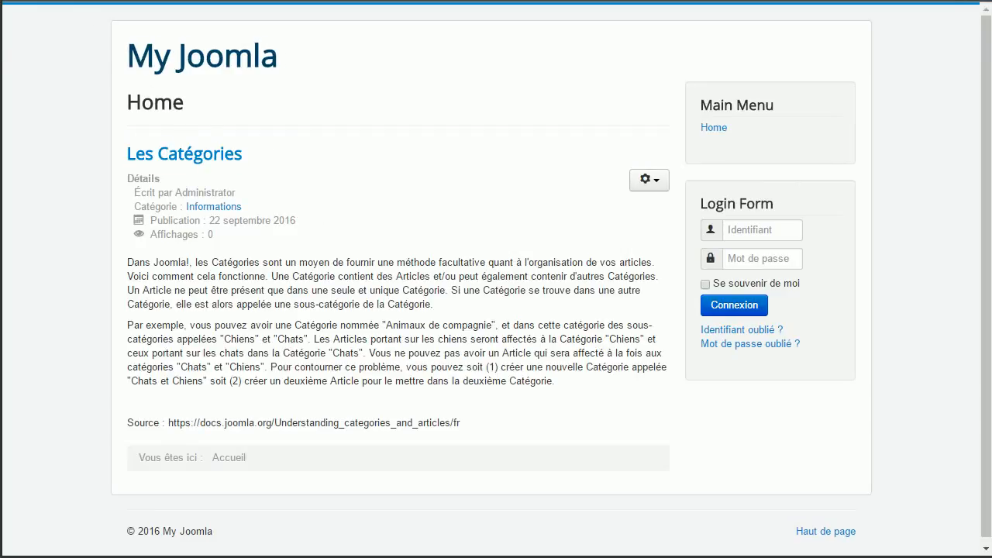
- Back in the administration, reopen the "Les Catégories" article, turn its source URL into a link, and close without saving
{"action": "left_click", "coordinate": [77, 0]}
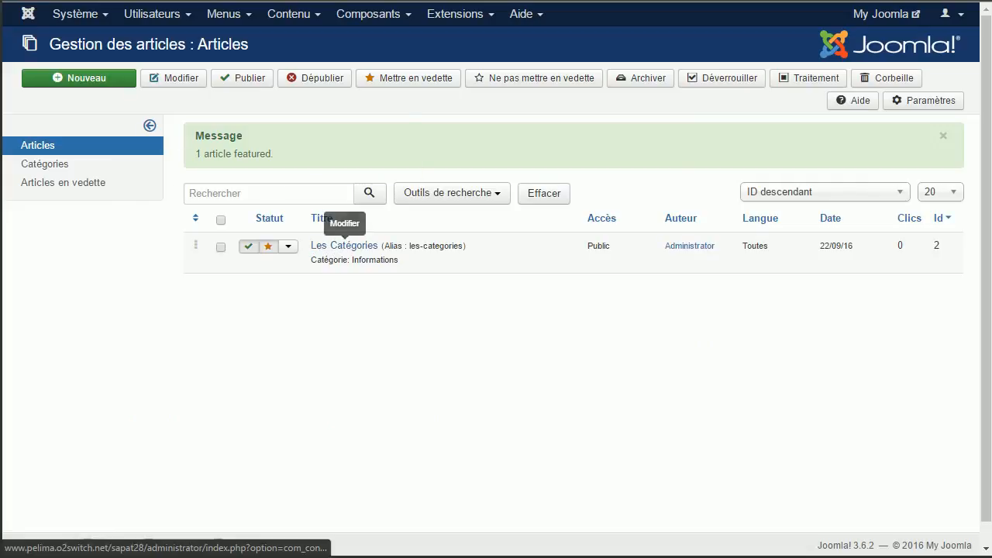
{"action": "left_click", "coordinate": [288, 14]}
{"action": "left_click", "coordinate": [321, 37]}
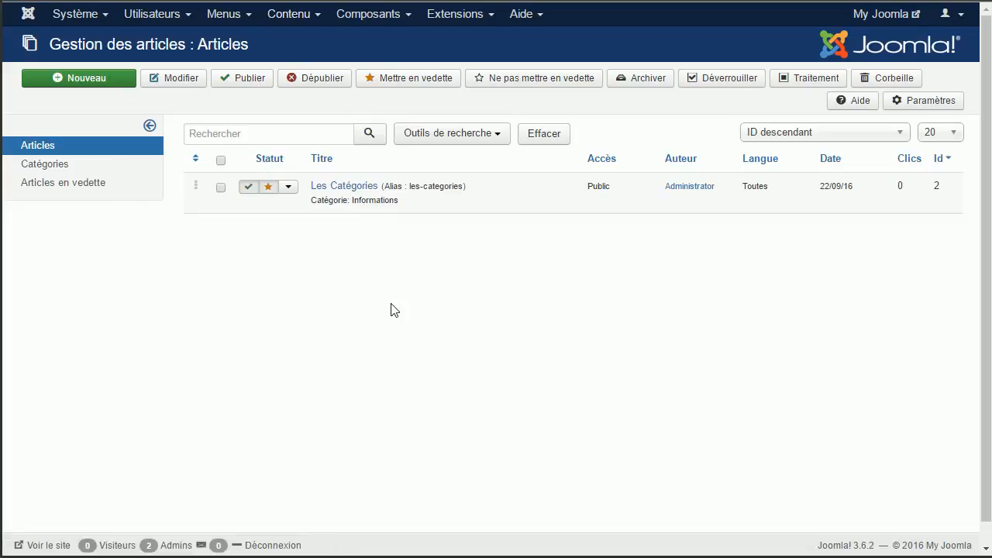
{"action": "left_click", "coordinate": [352, 187]}
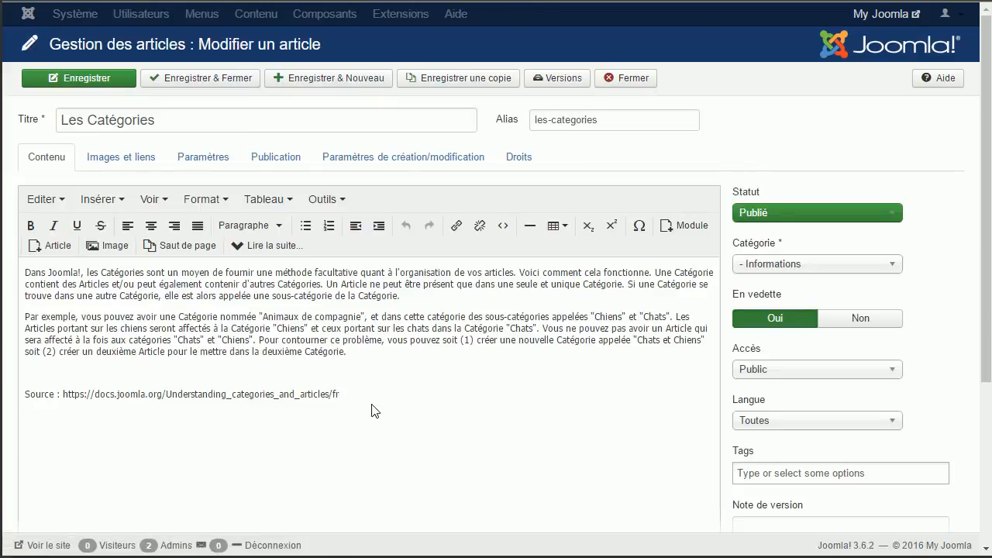
{"action": "left_click", "coordinate": [397, 403]}
{"action": "key", "text": "Return"}
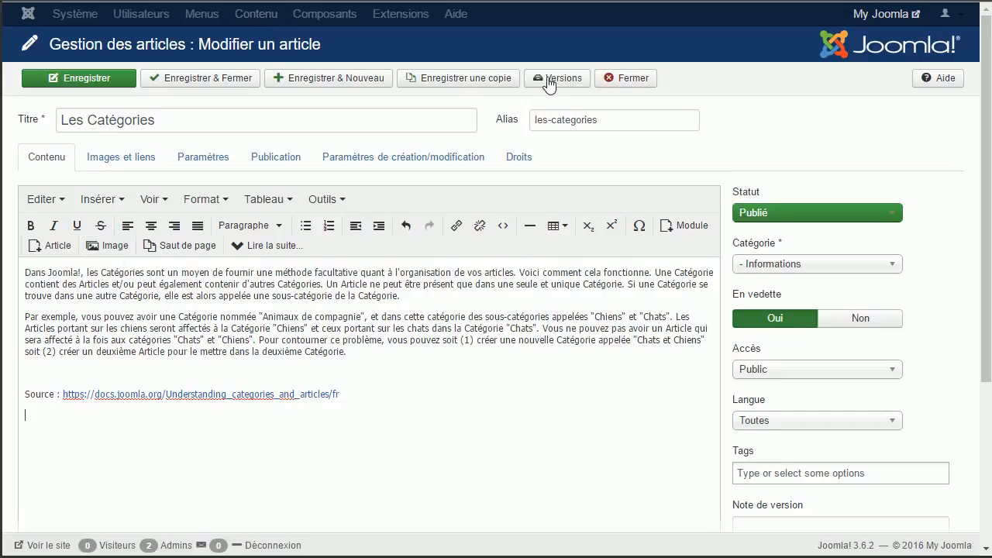
{"action": "left_click", "coordinate": [624, 78]}
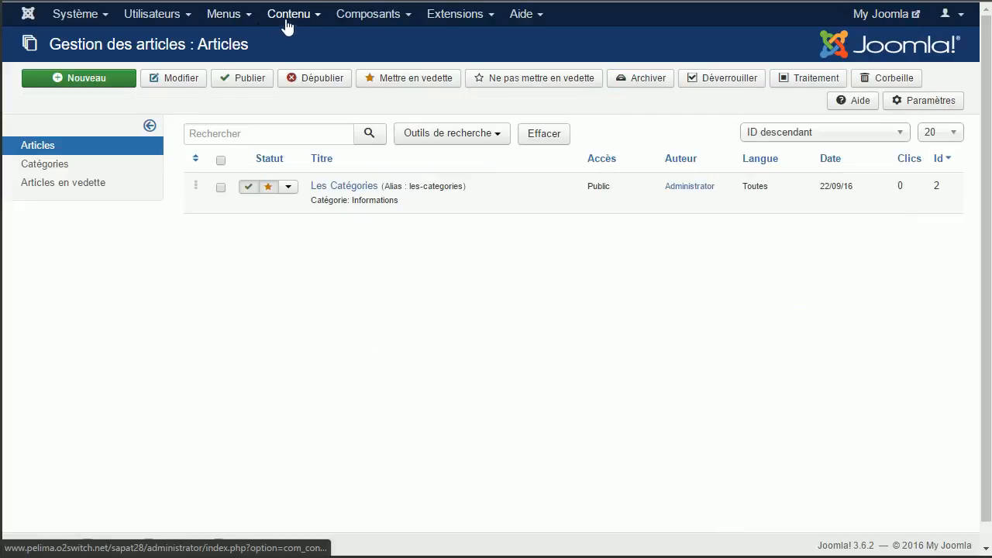
- Open the media manager from the site's content management
{"action": "left_click", "coordinate": [286, 24]}
{"action": "left_click", "coordinate": [301, 108]}
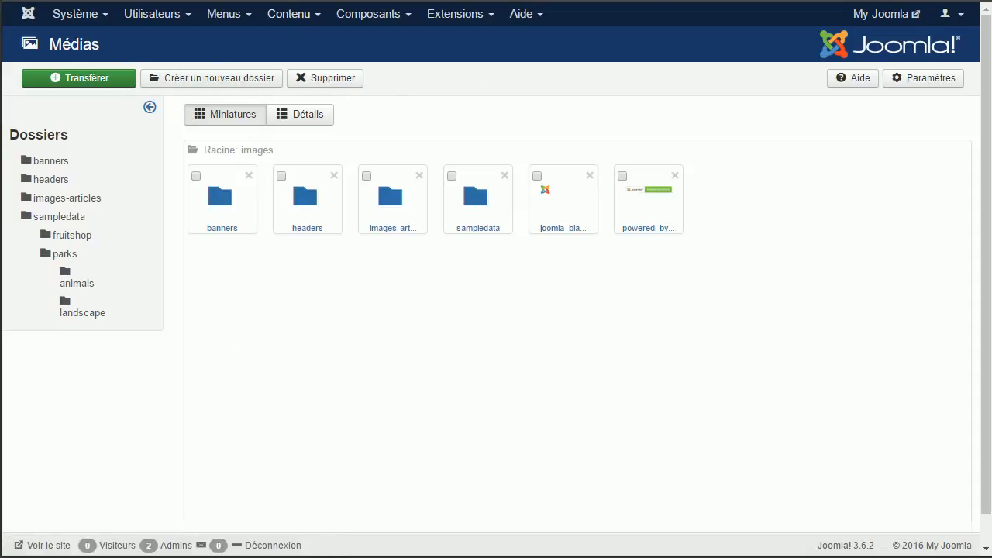
{"action": "left_click", "coordinate": [289, 13]}
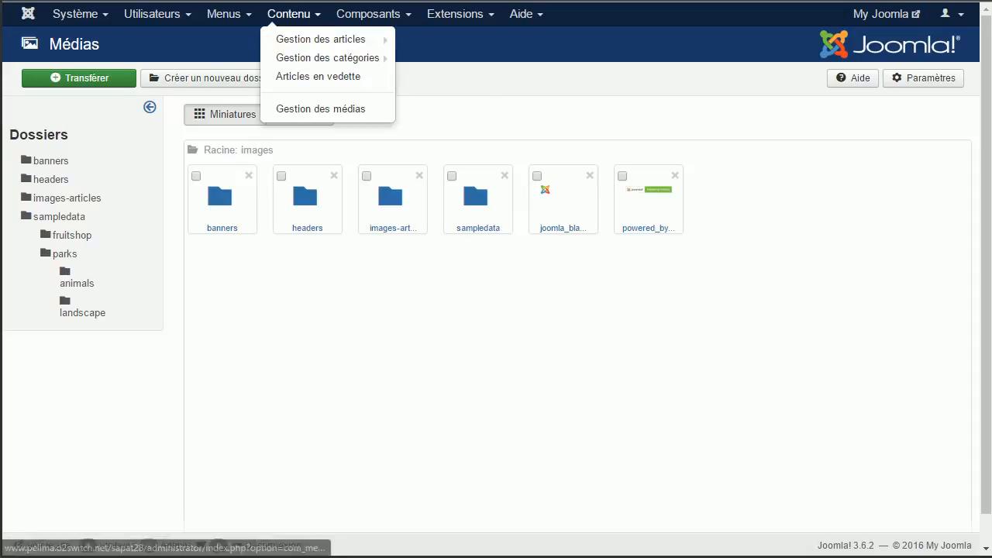
{"action": "left_click", "coordinate": [218, 47]}
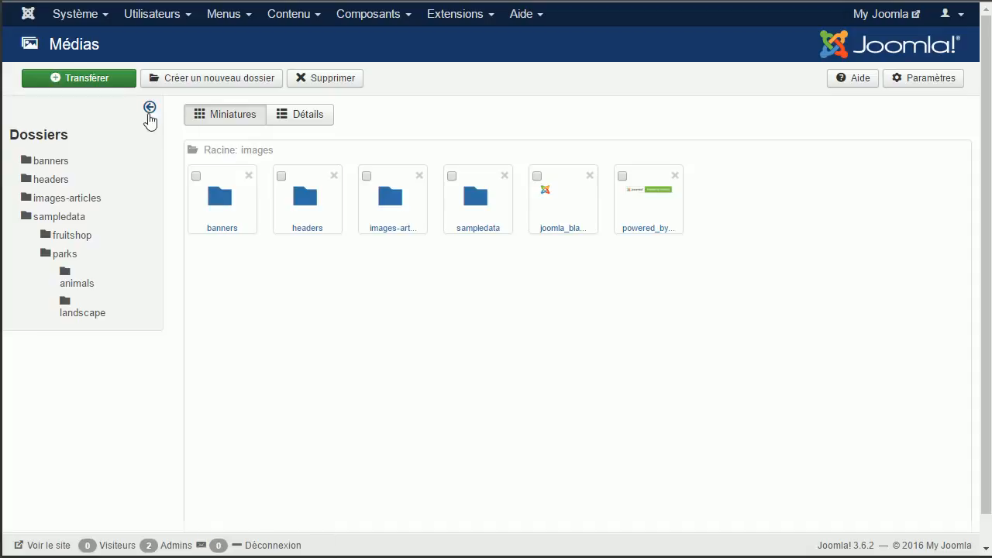
- Create a new folder named "Photos" in the root images folder
{"action": "left_click", "coordinate": [194, 80]}
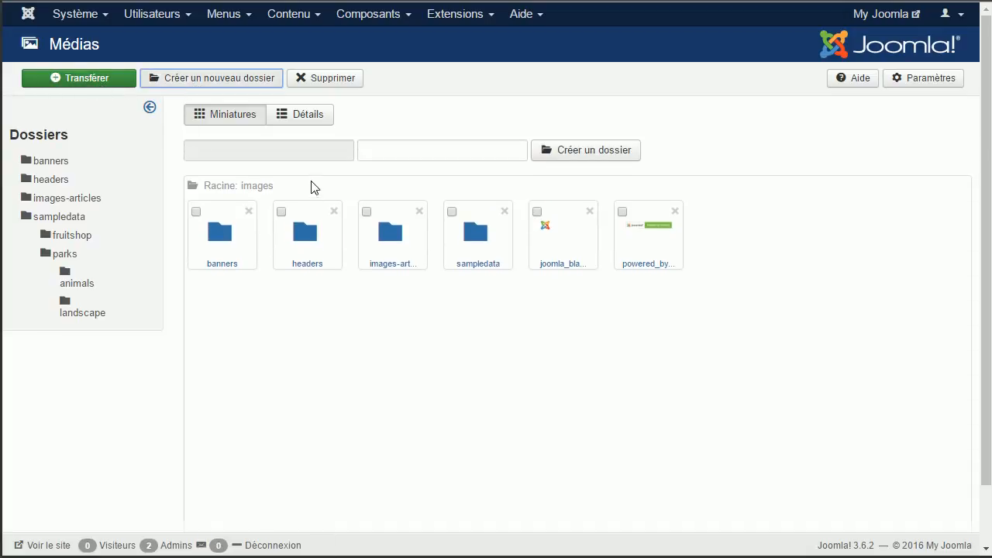
{"action": "left_click", "coordinate": [451, 152]}
{"action": "type", "text": "Ph"}
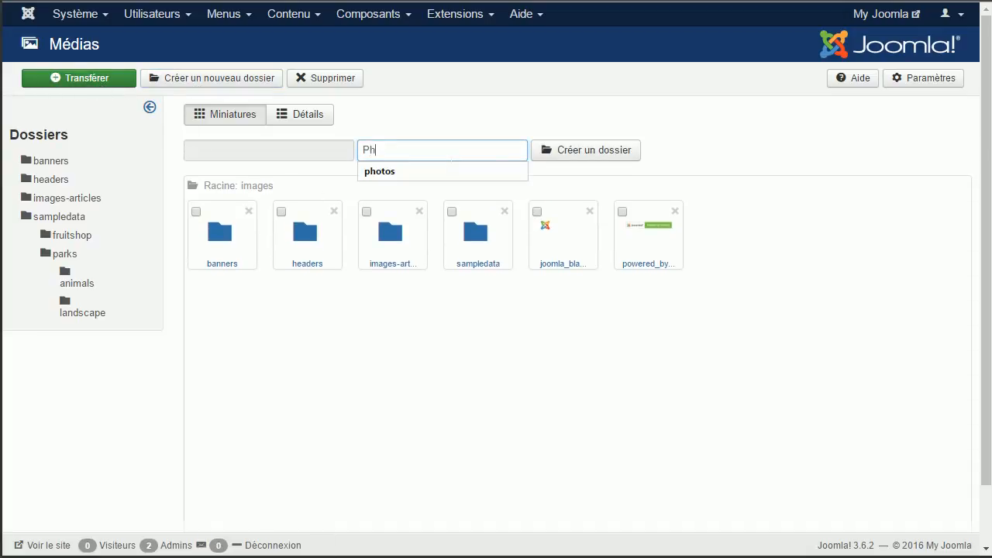
{"action": "type", "text": "ots"}
{"action": "key", "text": "BackSpace"}
{"action": "type", "text": "os"}
{"action": "key", "text": "Return"}
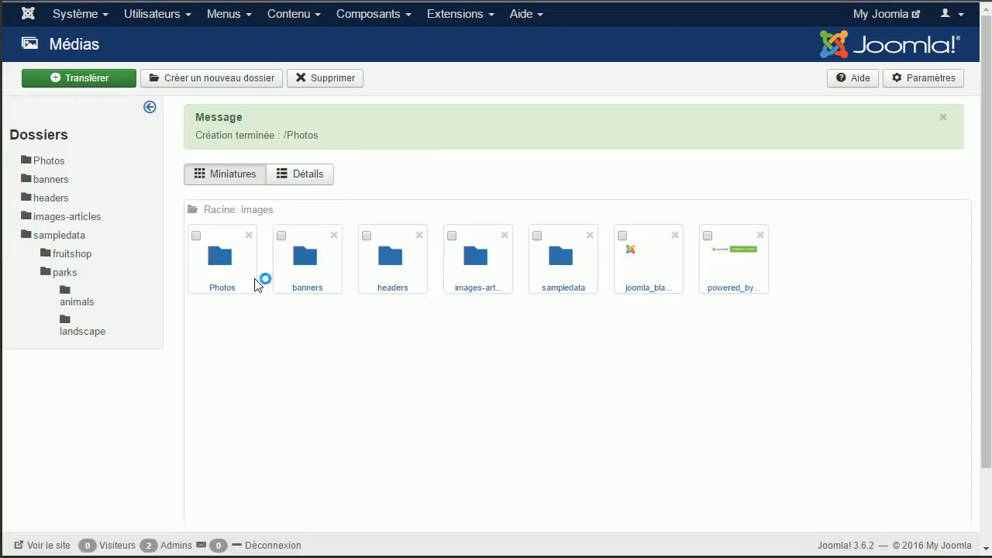
- Open the Photos media folder and start choosing files to upload into it
{"action": "left_click", "coordinate": [221, 268]}
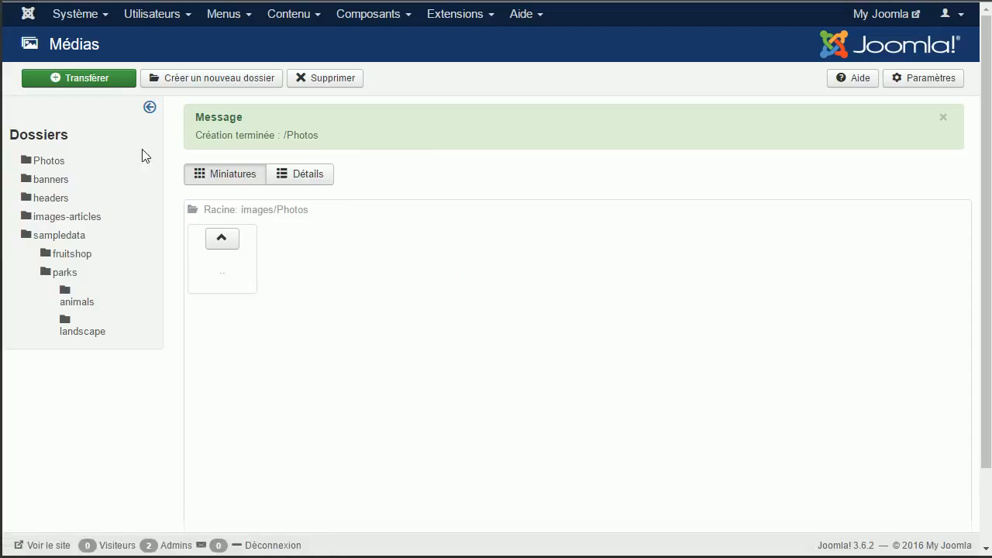
{"action": "left_click", "coordinate": [108, 84]}
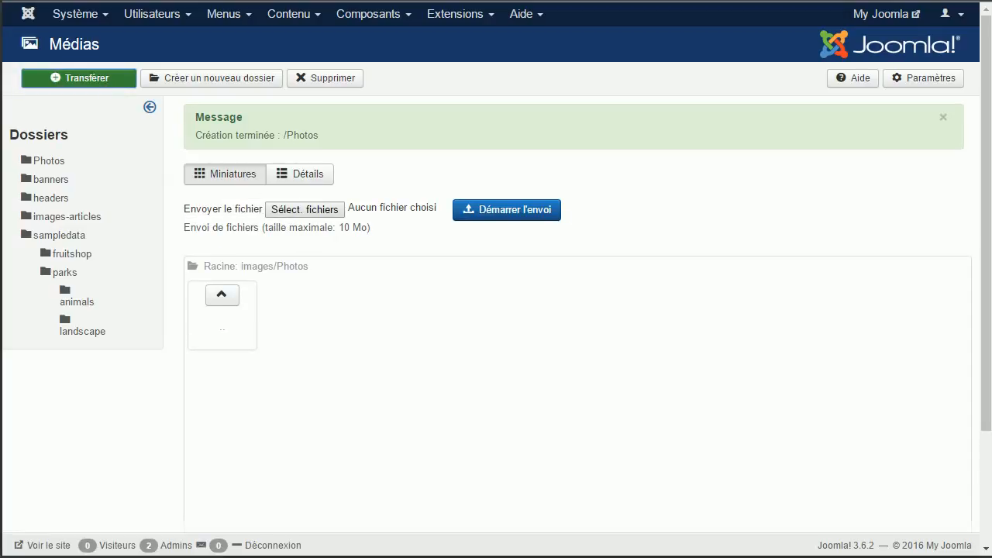
{"action": "left_click", "coordinate": [324, 215]}
- Delete the Photos folder from the root images folder and look inside the images-articles folder
{"action": "left_click", "coordinate": [223, 295]}
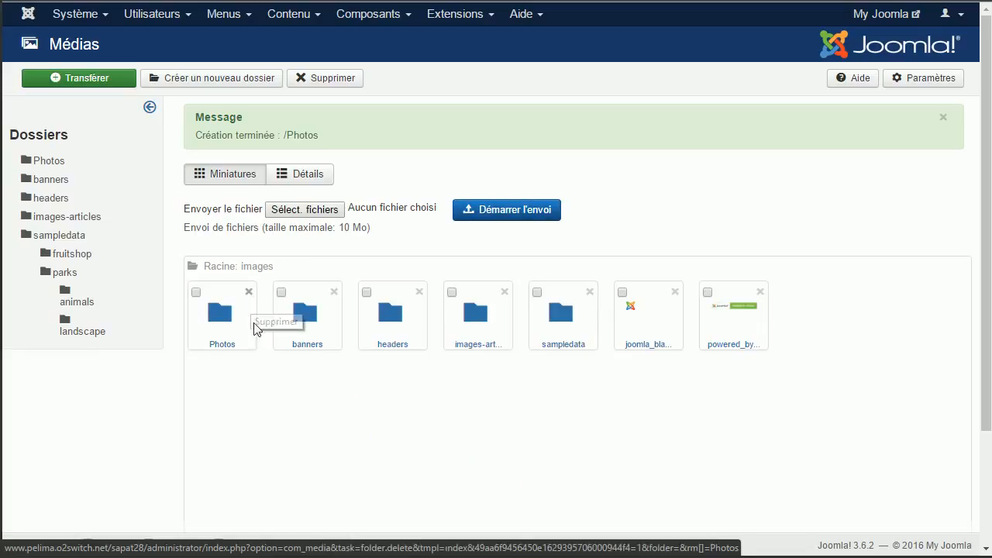
{"action": "left_click", "coordinate": [254, 296]}
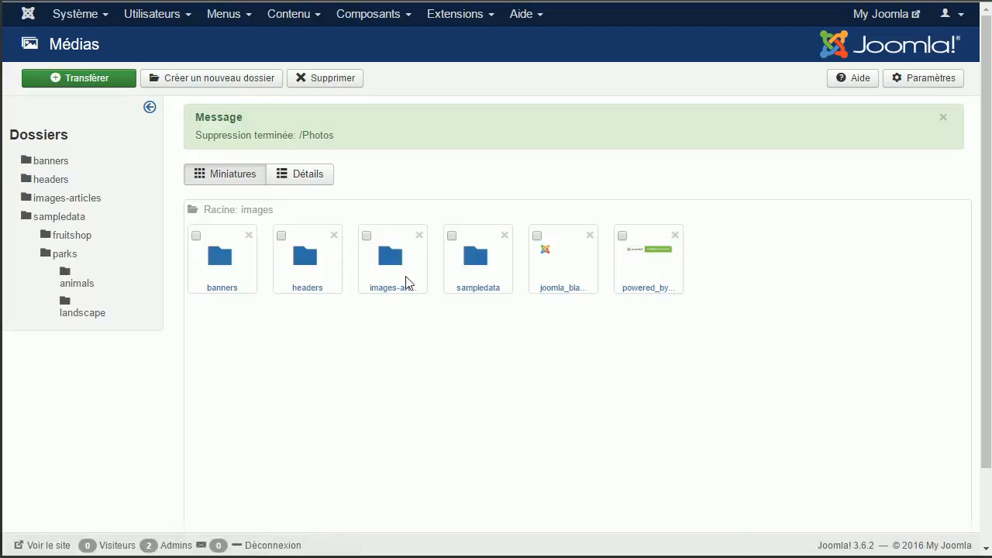
{"action": "left_click", "coordinate": [397, 271]}
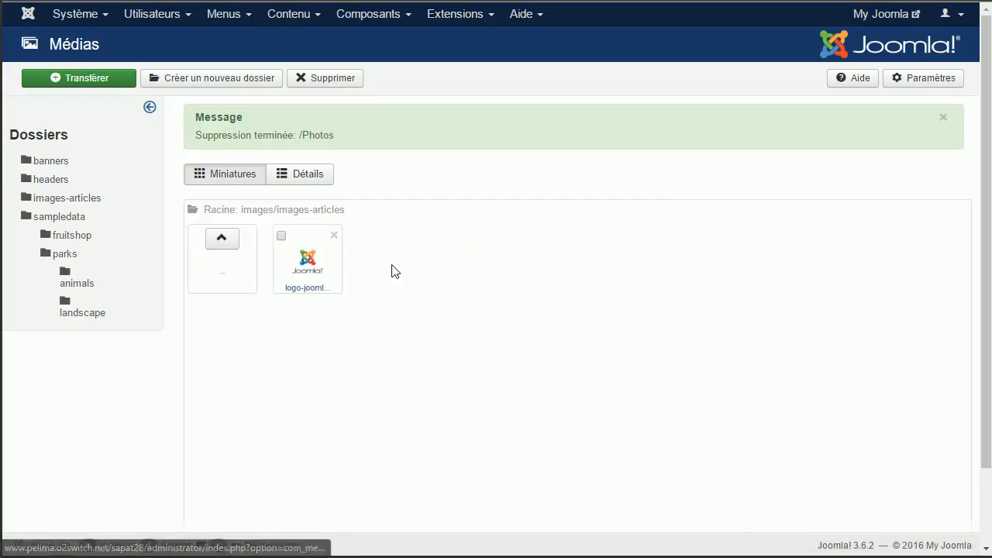
{"action": "left_click", "coordinate": [236, 257]}
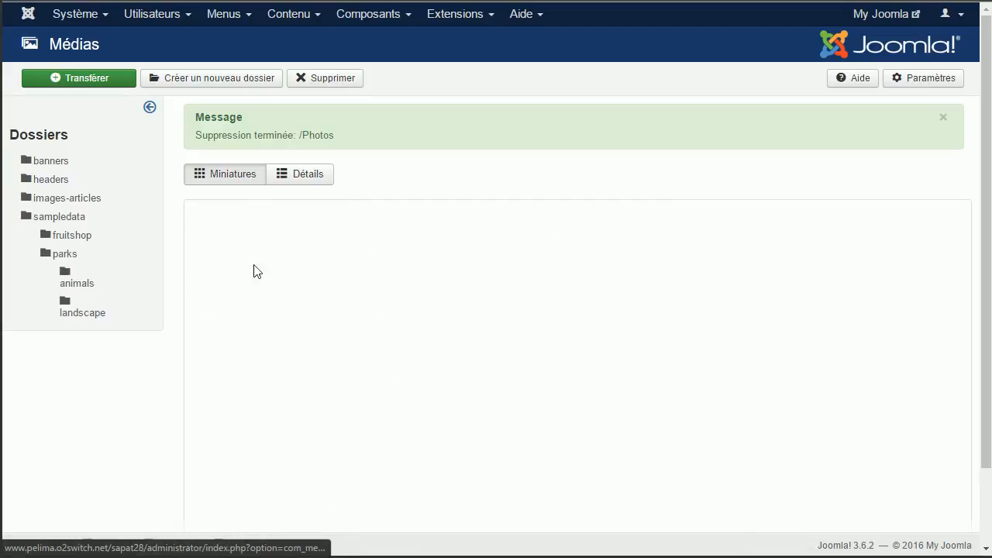
- Reopen the "Les Catégories" article for editing from the article manager
{"action": "left_click", "coordinate": [302, 17]}
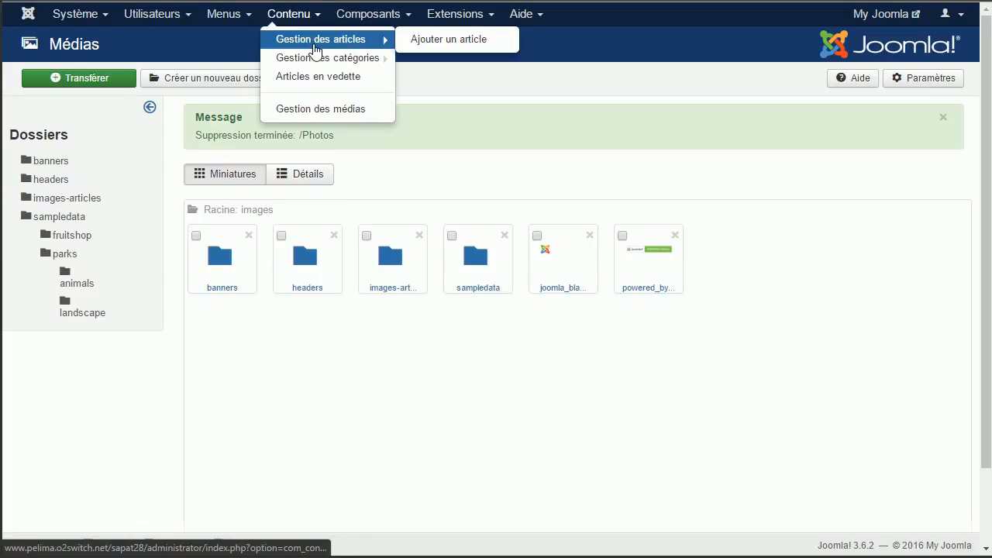
{"action": "left_click", "coordinate": [316, 44]}
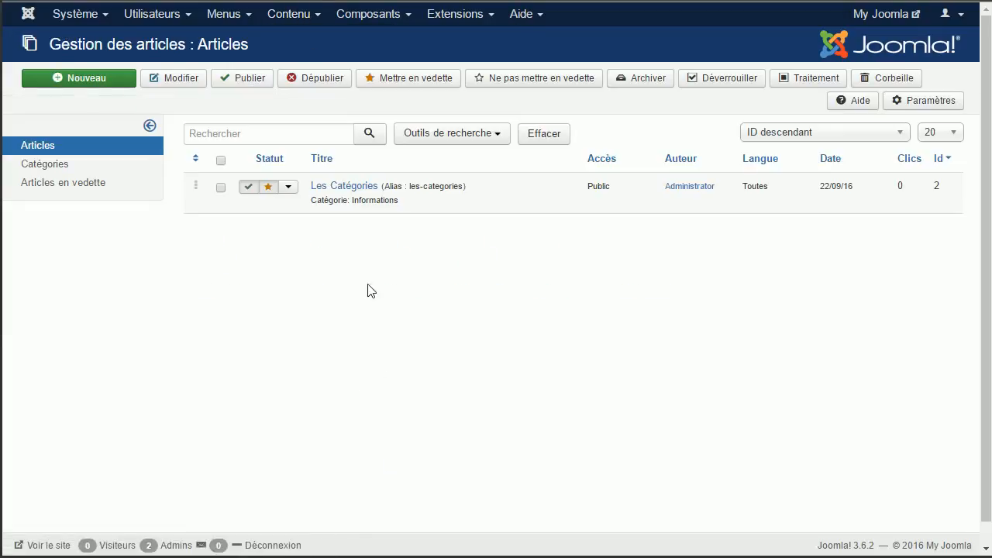
{"action": "left_click", "coordinate": [343, 186]}
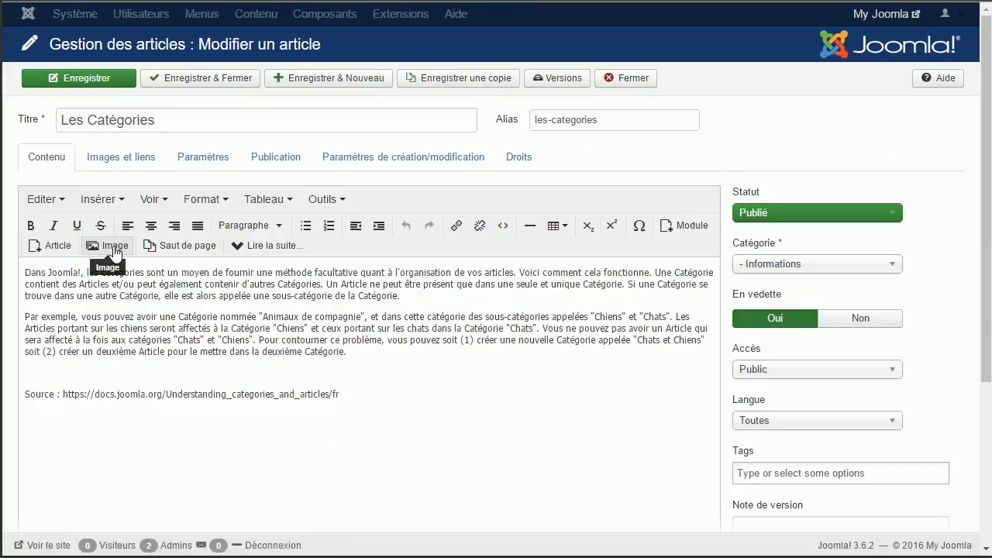
- Insert the Joomla logo from the images-articles folder on a new line below the source URL, and centre it
{"action": "left_click", "coordinate": [114, 249]}
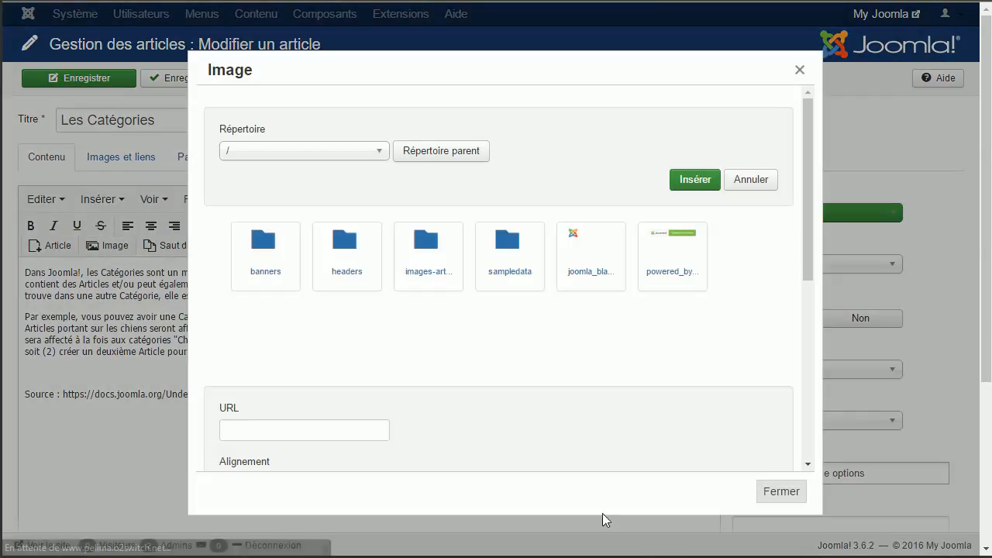
{"action": "left_click", "coordinate": [763, 491]}
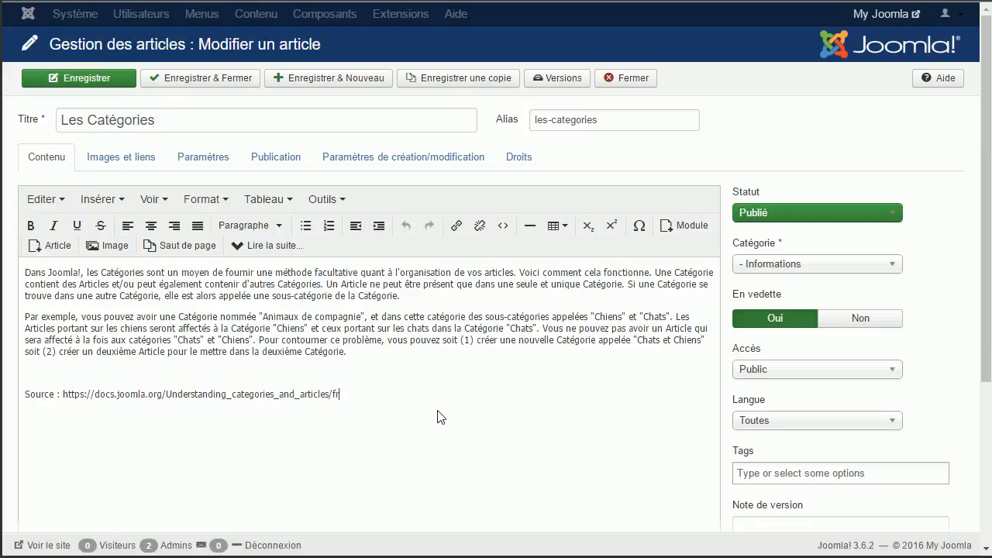
{"action": "key", "text": "Return"}
{"action": "left_click", "coordinate": [114, 247]}
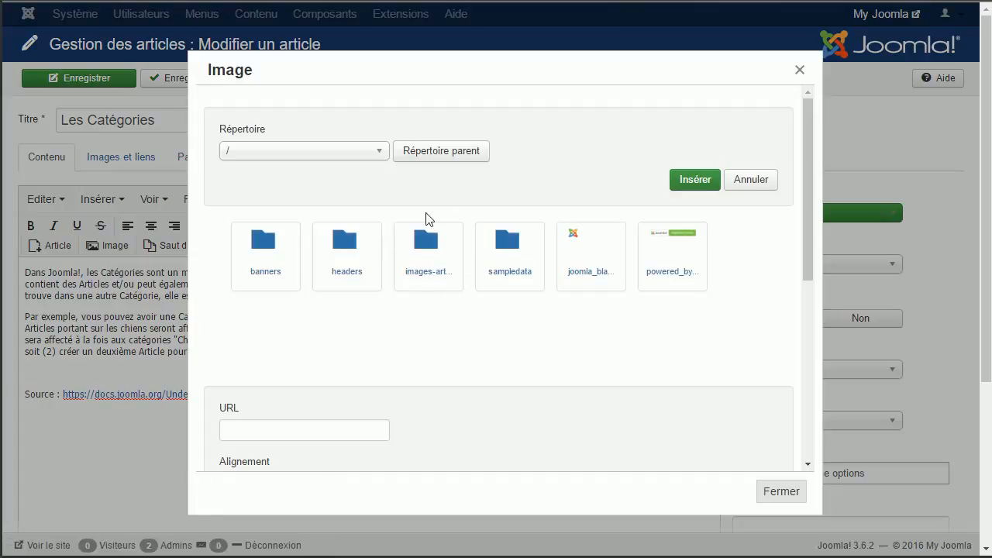
{"action": "left_click", "coordinate": [423, 263]}
{"action": "left_click", "coordinate": [263, 252]}
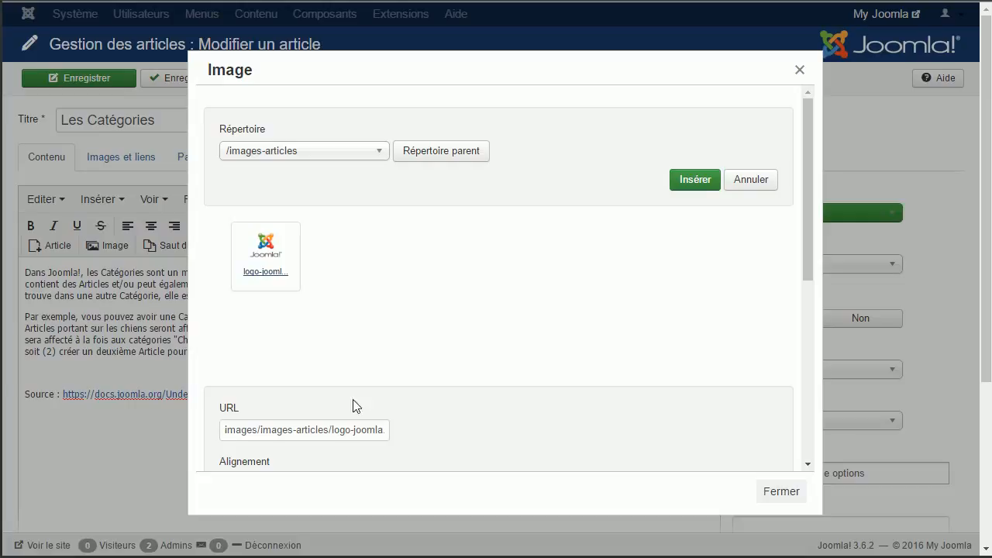
{"action": "left_click", "coordinate": [704, 184]}
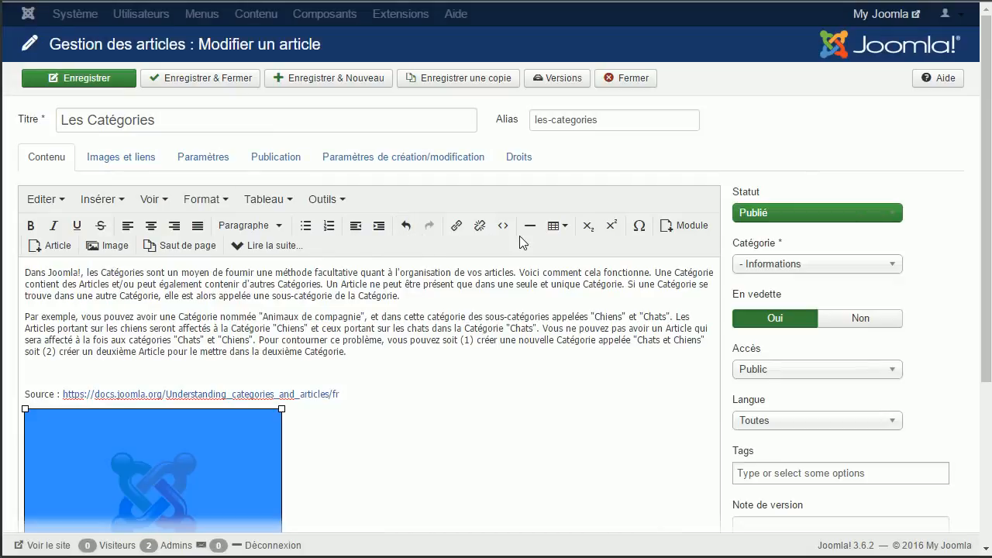
{"action": "left_click", "coordinate": [151, 226]}
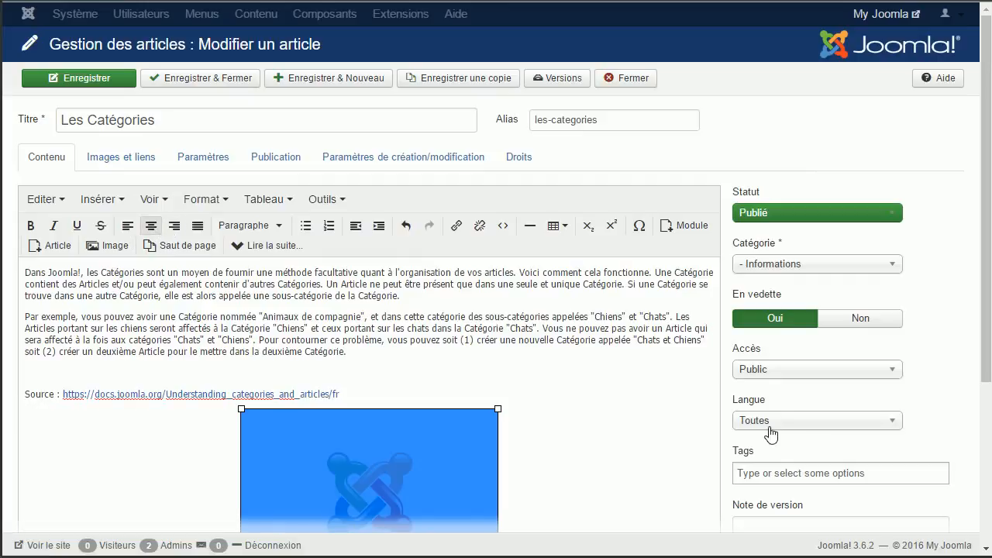
- Save and close the article, and check its text and logo on the site's home page
{"action": "left_click", "coordinate": [187, 82]}
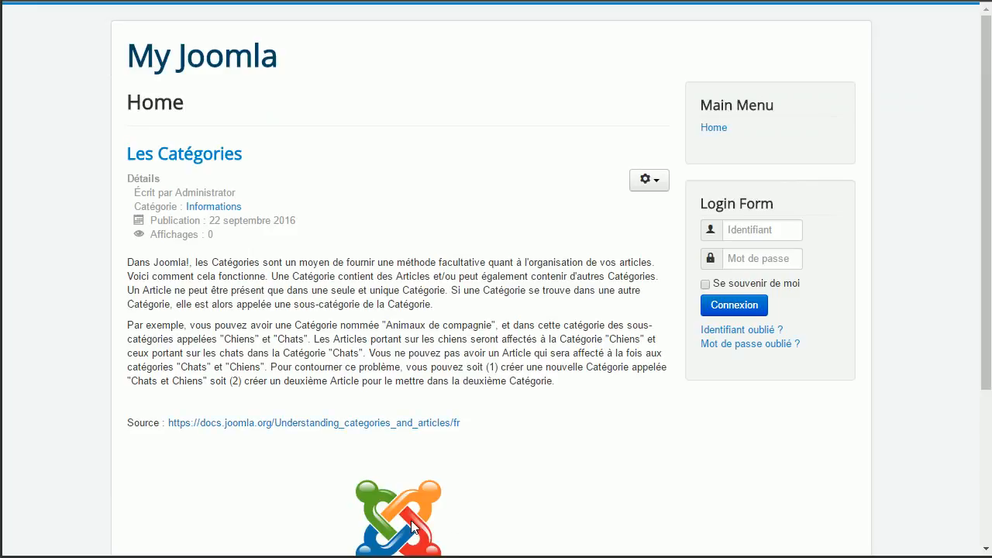
{"action": "scroll", "coordinate": [437, 476], "scroll_direction": "down", "scroll_amount": 3}
{"action": "scroll", "coordinate": [438, 477], "scroll_direction": "up", "scroll_amount": 3}
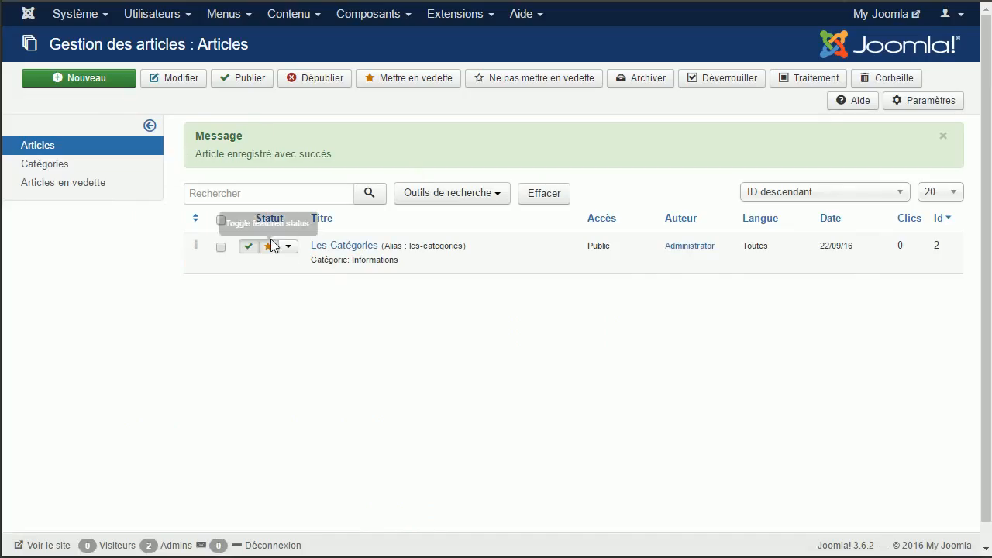
- Remove the "Les Catégories" article from the featured articles and reload the site's home page
{"action": "left_click", "coordinate": [268, 246]}
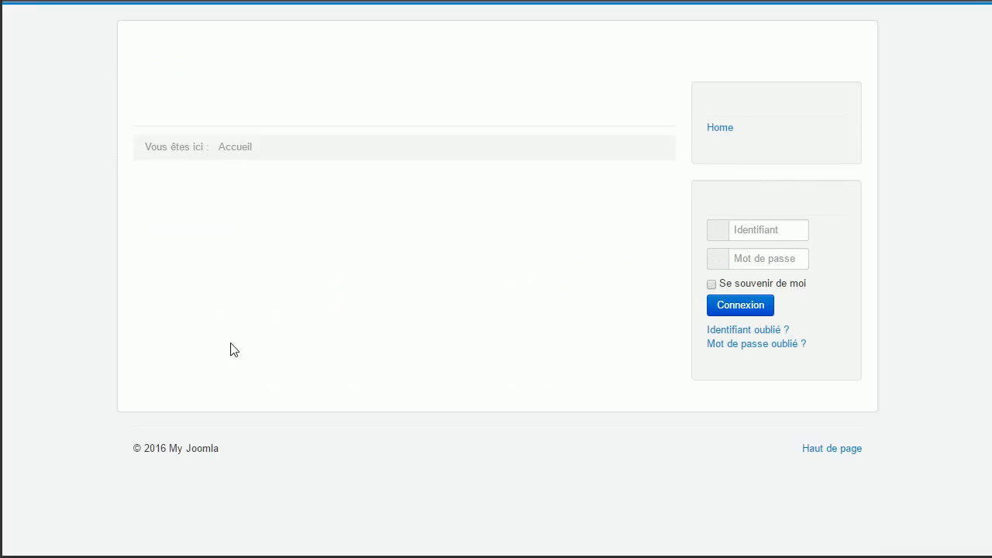
{"action": "key", "text": "F5"}
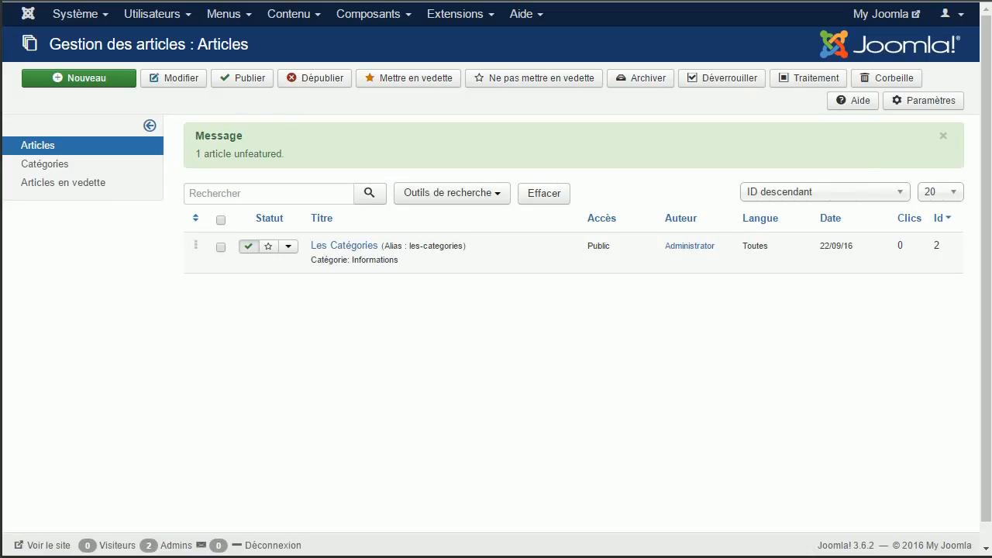
- Add a new menu item to the Main Menu with the title "Mon premier article"
{"action": "left_click", "coordinate": [255, 23]}
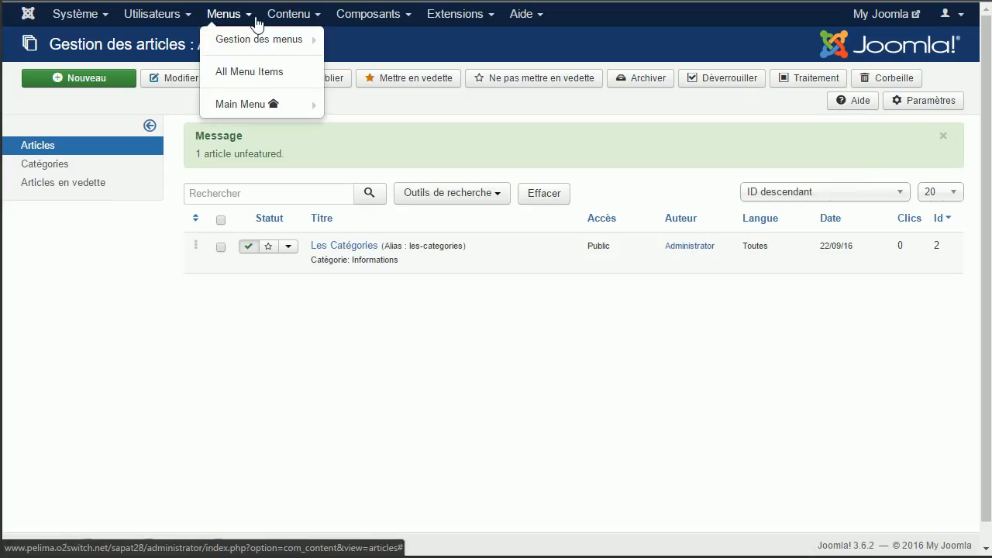
{"action": "mouse_move", "coordinate": [246, 108]}
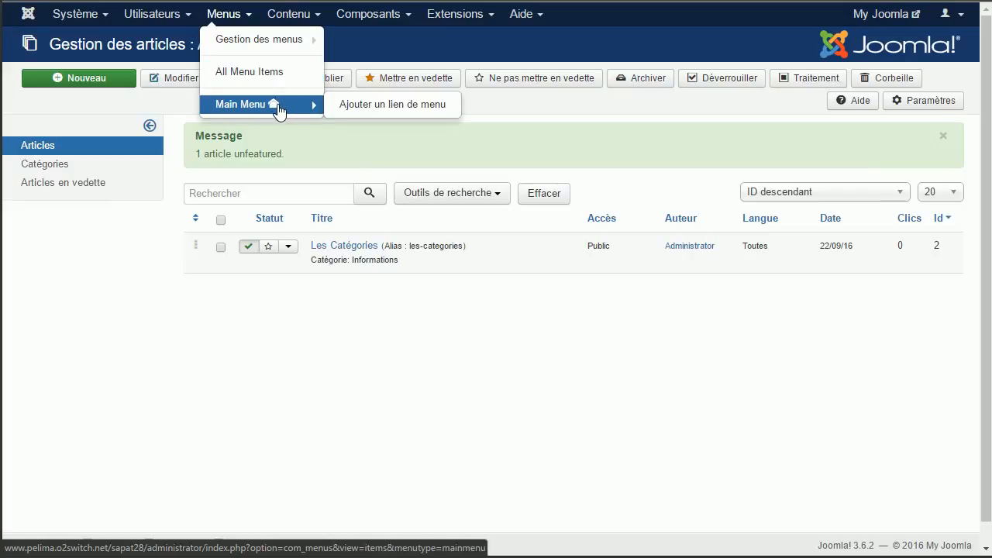
{"action": "left_click", "coordinate": [254, 106]}
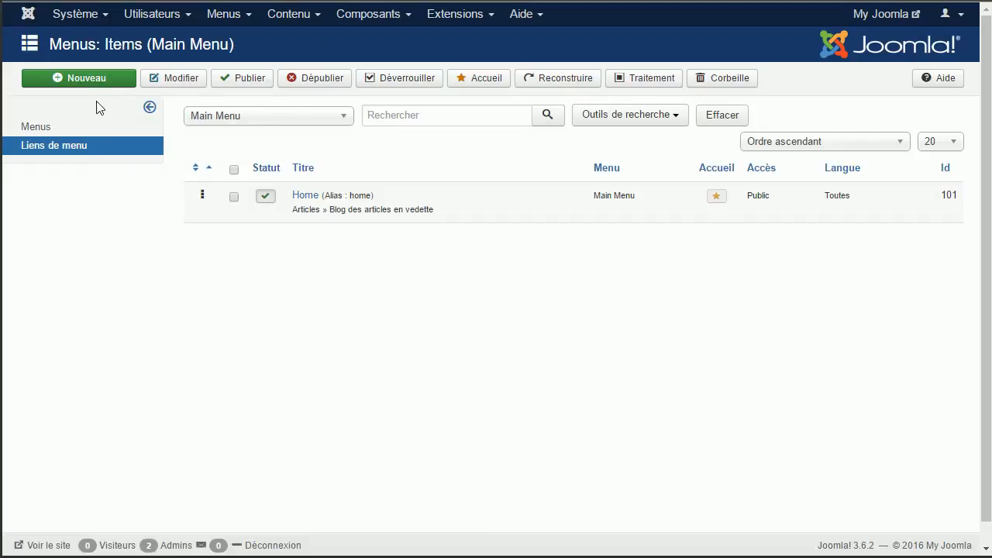
{"action": "left_click", "coordinate": [101, 81]}
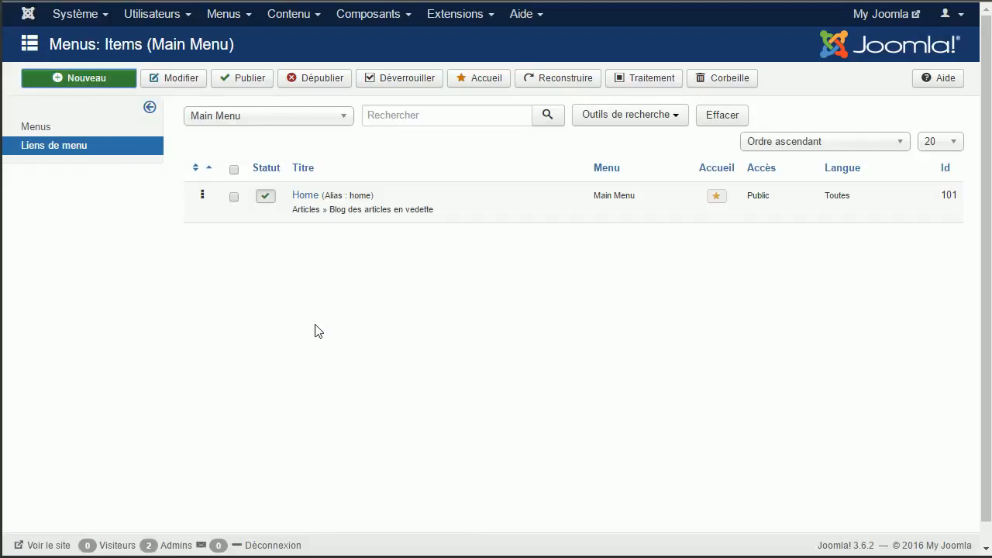
{"action": "left_click", "coordinate": [131, 120]}
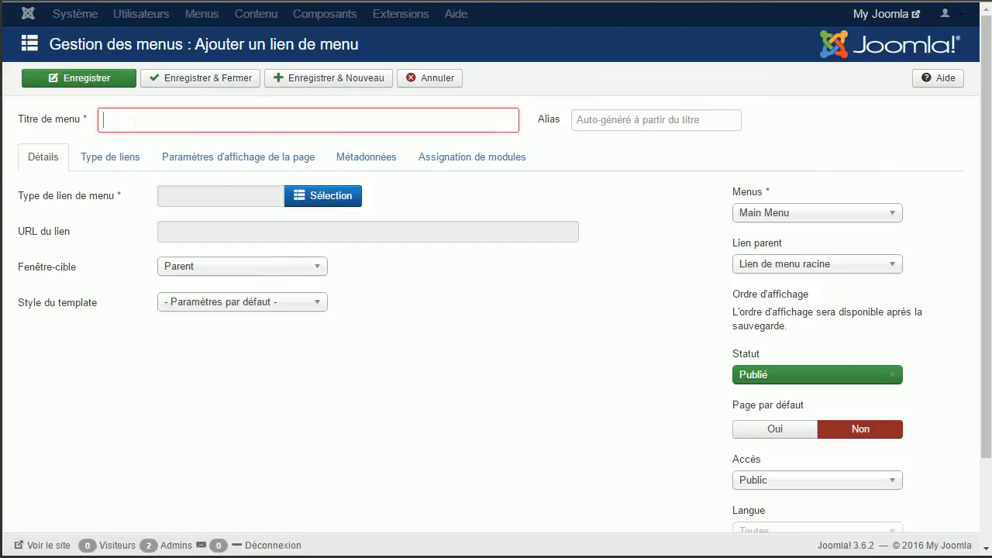
{"action": "type", "text": "Mon pr"}
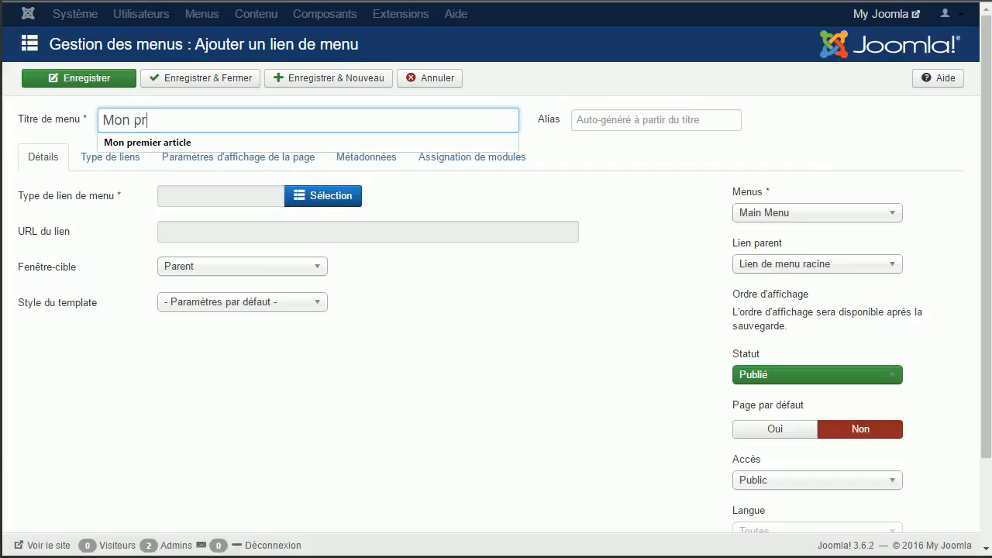
{"action": "type", "text": "erm"}
{"action": "key", "text": "BackSpace"}
{"action": "type", "text": "me"}
{"action": "key", "text": "BackSpace"}
{"action": "key", "text": "Down"}
{"action": "key", "text": "Tab"}
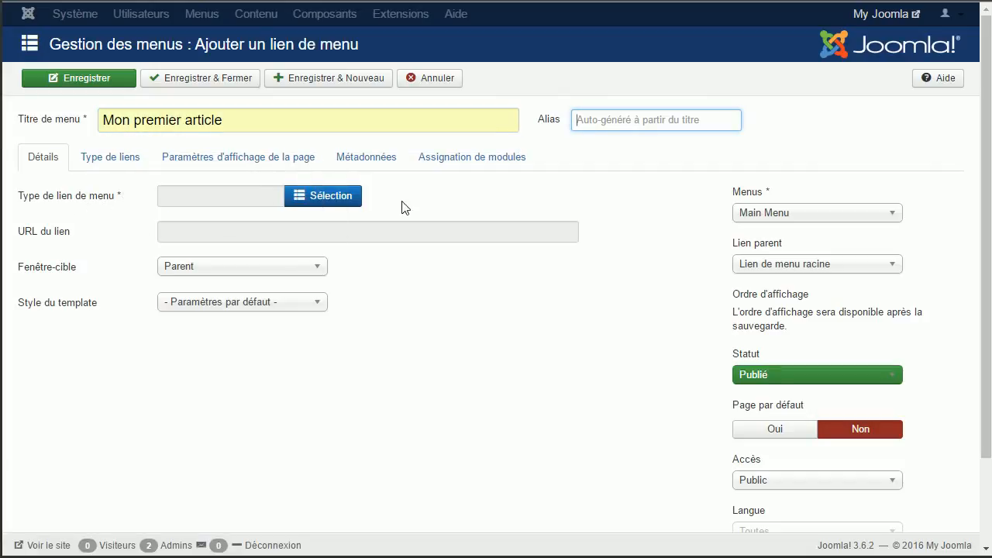
- Set the menu item type to Article, choose "Les Catégories" as its article, and save and close the menu item
{"action": "left_click", "coordinate": [340, 200]}
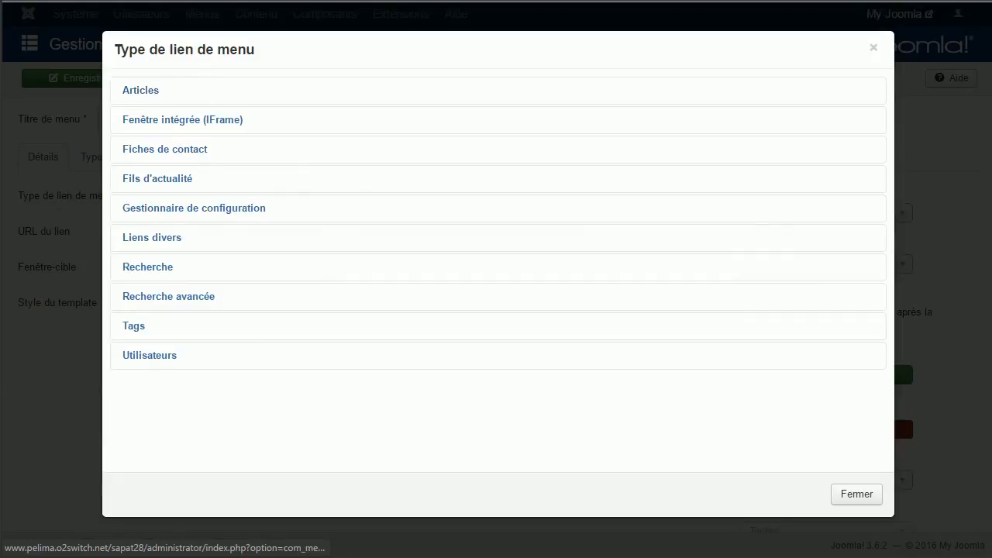
{"action": "left_click", "coordinate": [155, 99]}
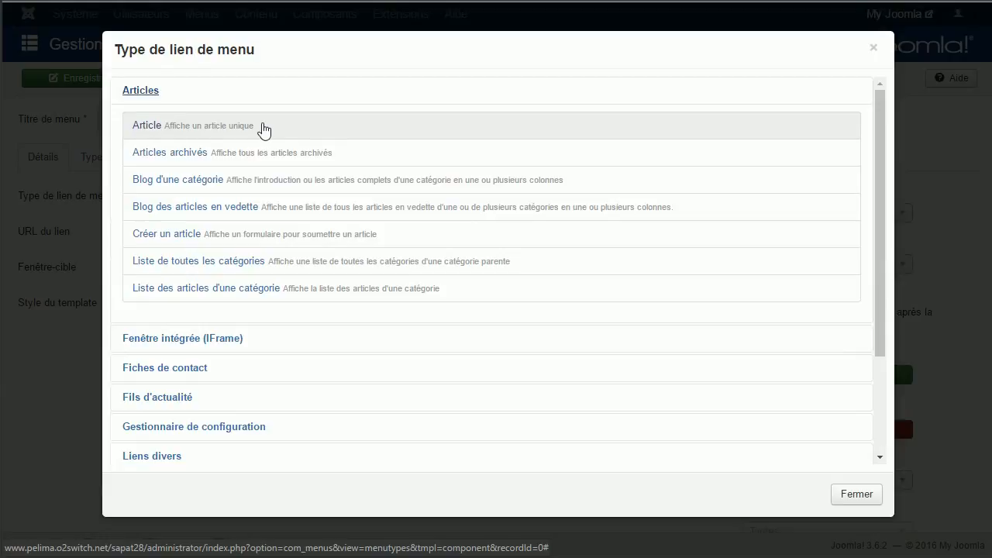
{"action": "left_click", "coordinate": [150, 126]}
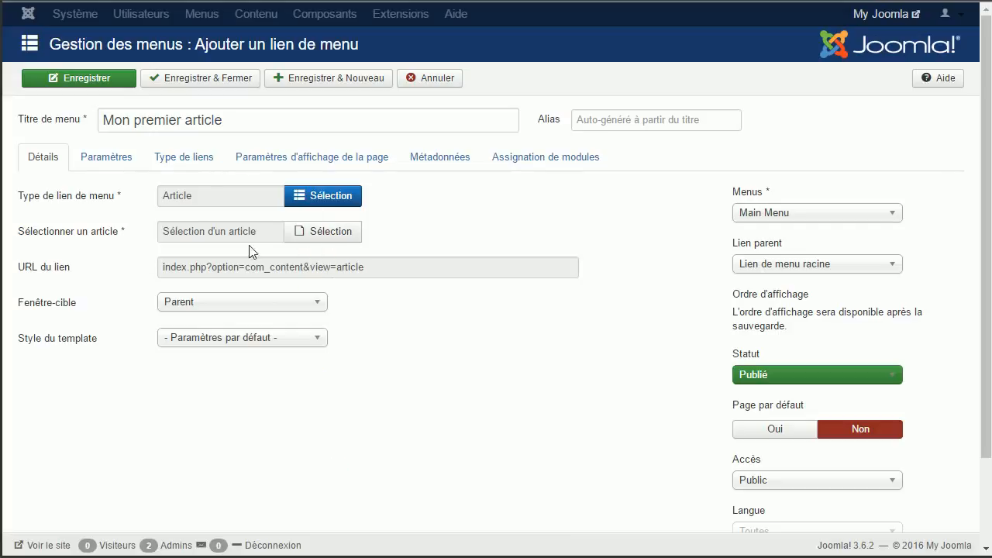
{"action": "left_click", "coordinate": [325, 238]}
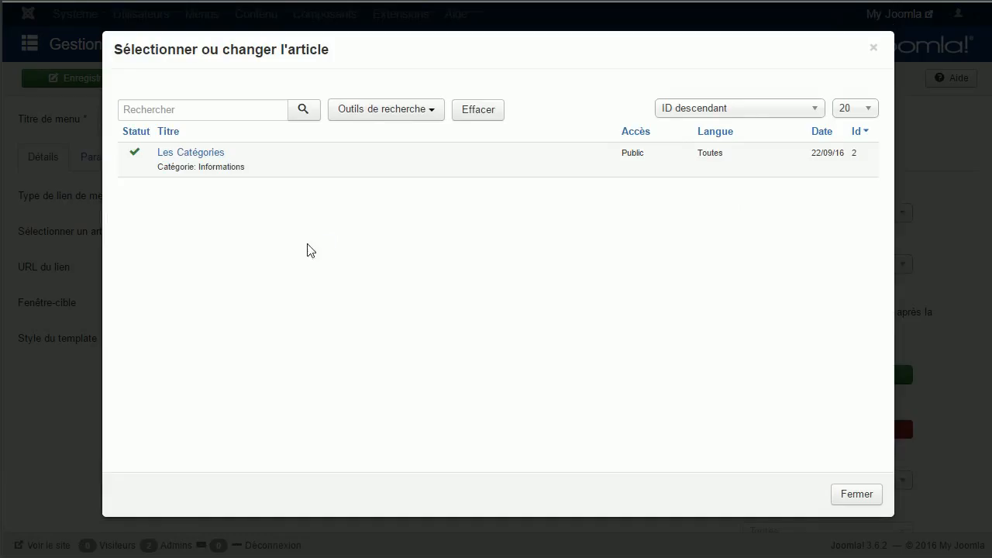
{"action": "left_click", "coordinate": [201, 156]}
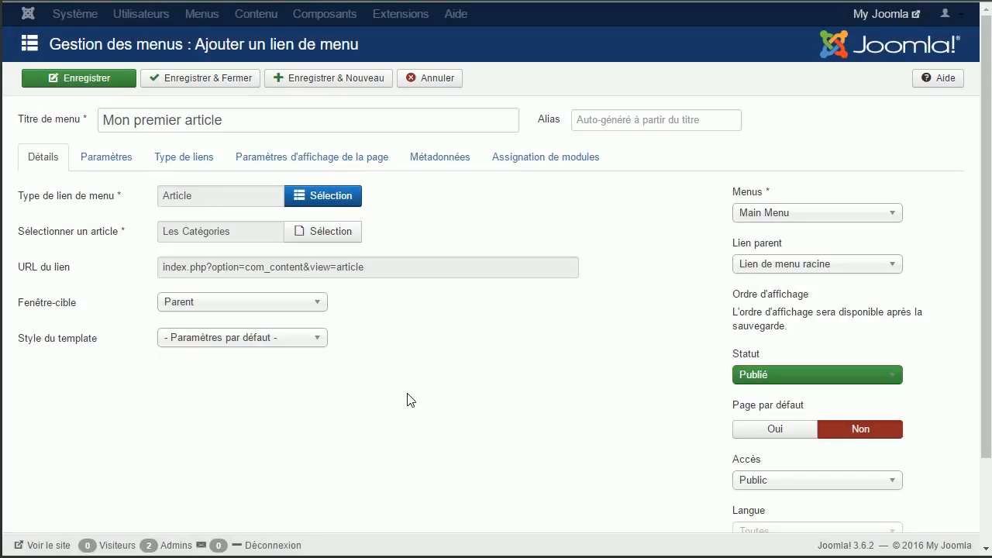
{"action": "left_click", "coordinate": [219, 84]}
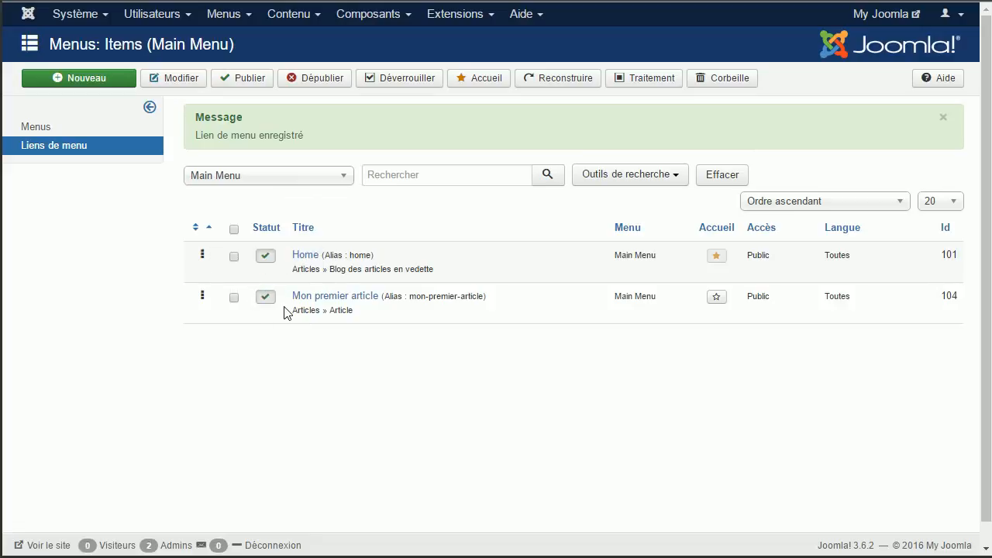
- Reload the site's home page, follow the "Mon premier article" link in the Main Menu, and view the article
{"action": "key", "text": "ctrl+Tab"}
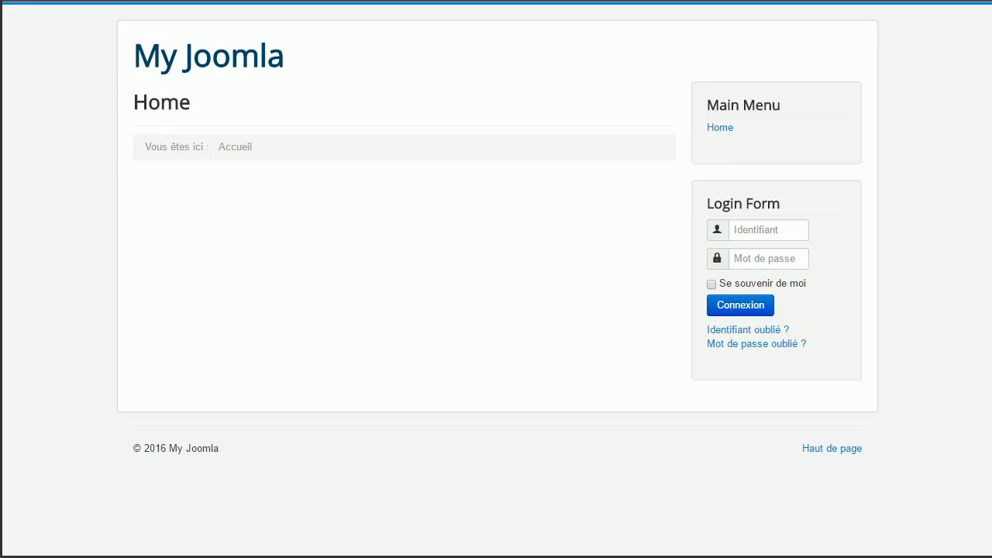
{"action": "key", "text": "F5"}
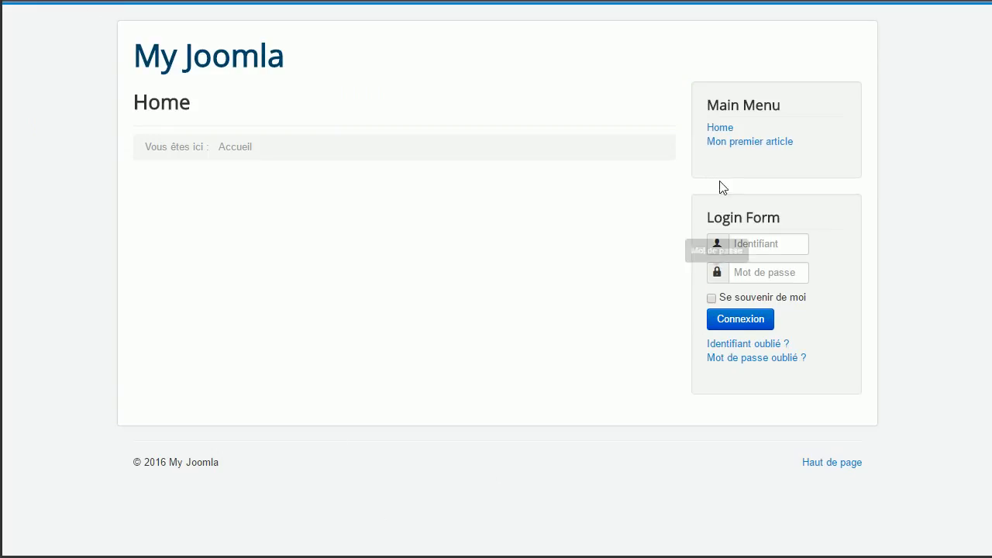
{"action": "left_click", "coordinate": [760, 146]}
{"action": "scroll", "coordinate": [317, 449], "scroll_direction": "down", "scroll_amount": 5}
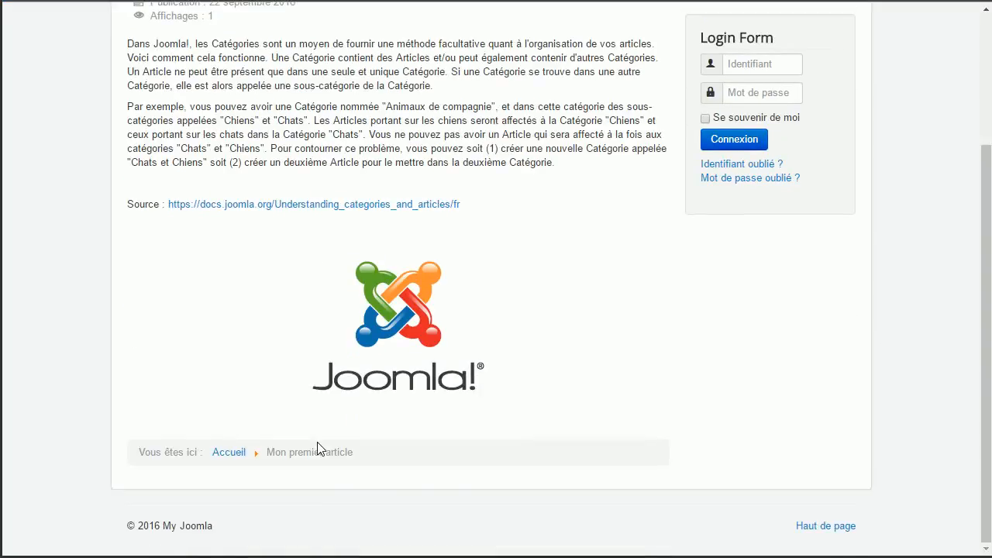
- Set Home as the parent item of the "Mon premier article" menu item in the administration, and save and close it
{"action": "scroll", "coordinate": [317, 450], "scroll_direction": "up", "scroll_amount": 5}
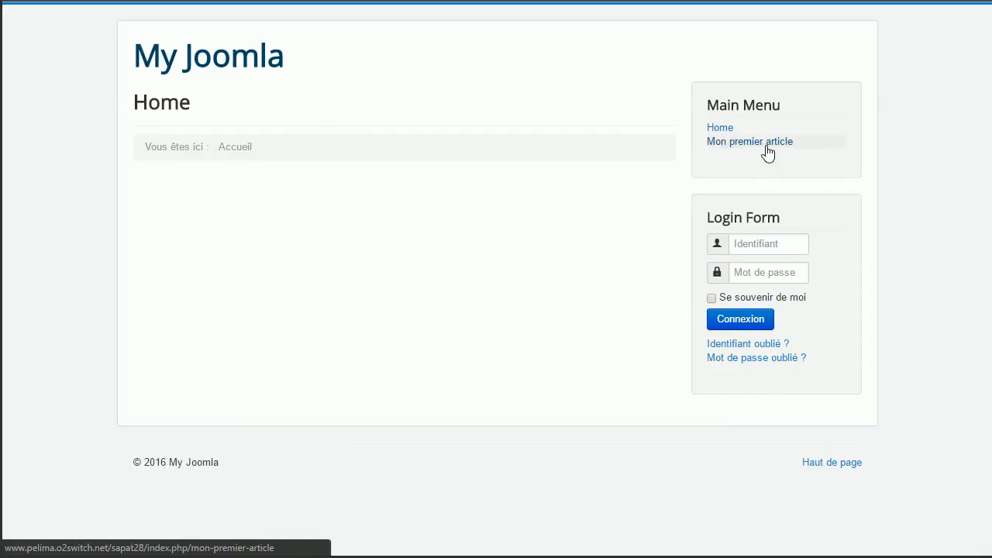
{"action": "key", "text": "ctrl+shift+Tab"}
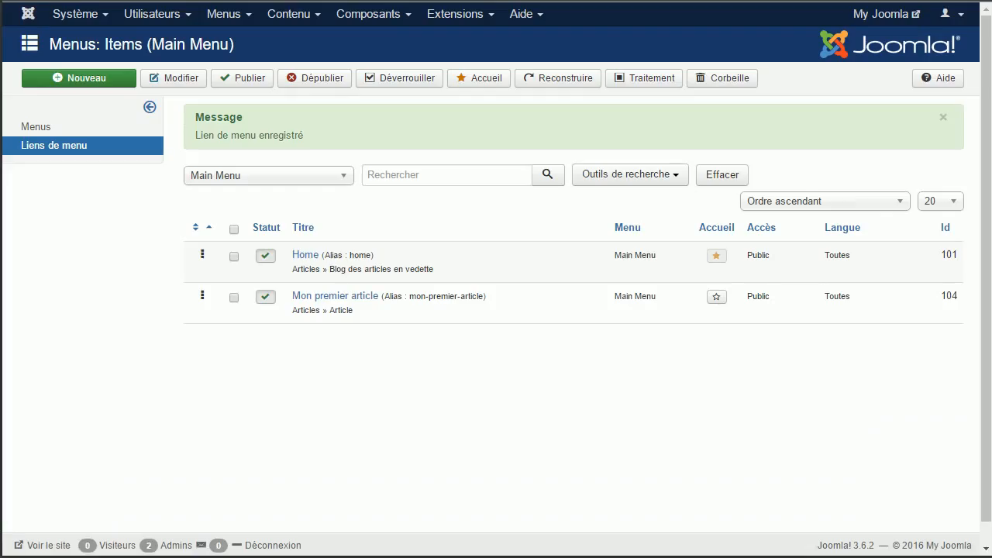
{"action": "left_click", "coordinate": [333, 297]}
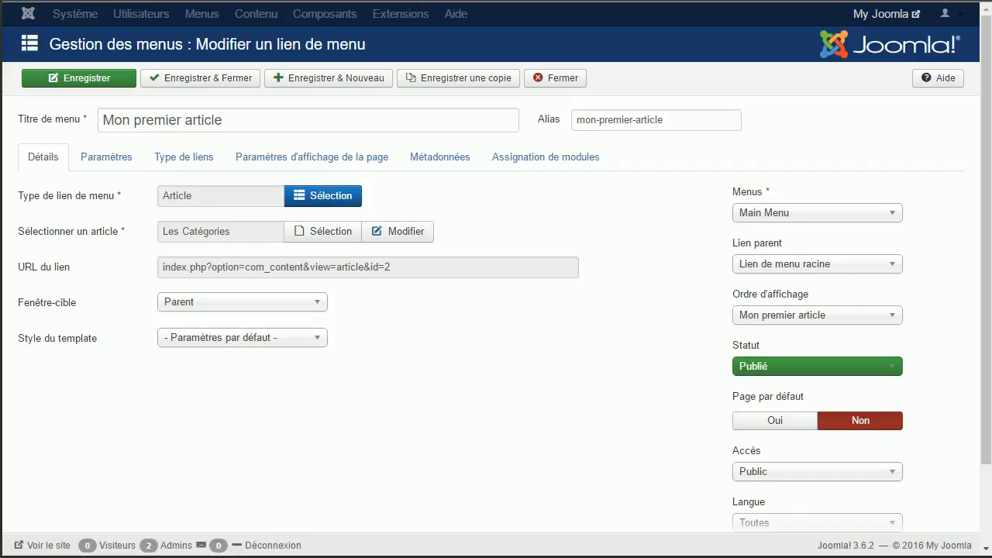
{"action": "left_click", "coordinate": [801, 266]}
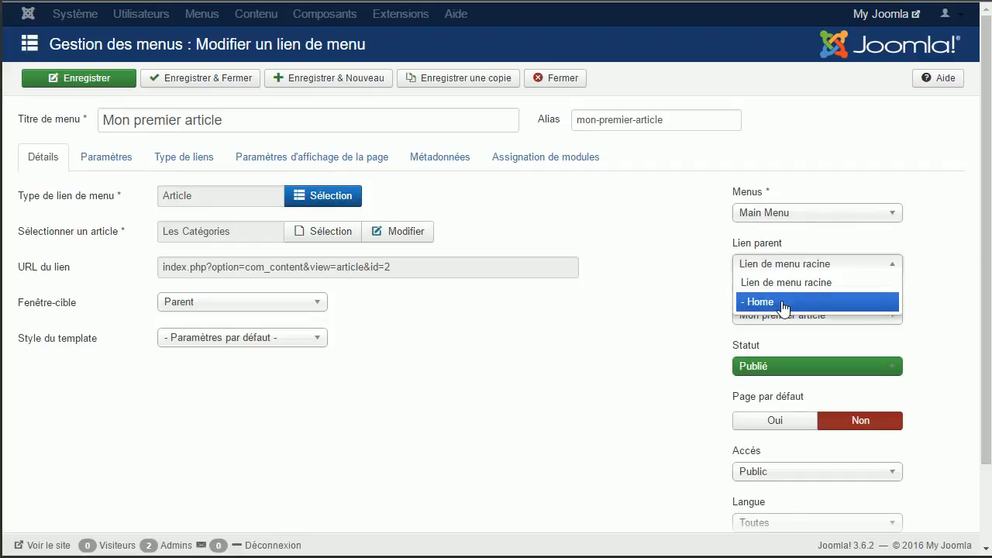
{"action": "left_click", "coordinate": [784, 304]}
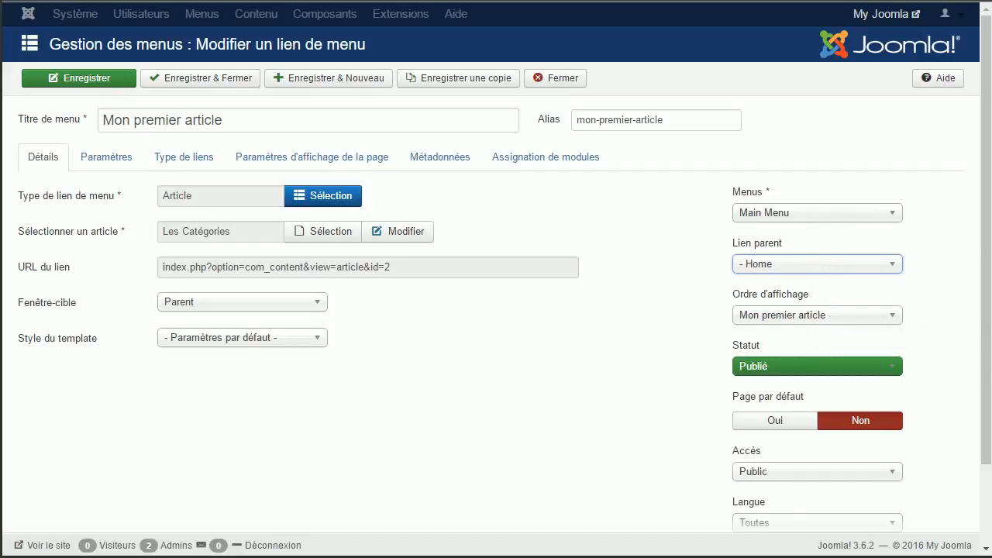
{"action": "left_click", "coordinate": [206, 80]}
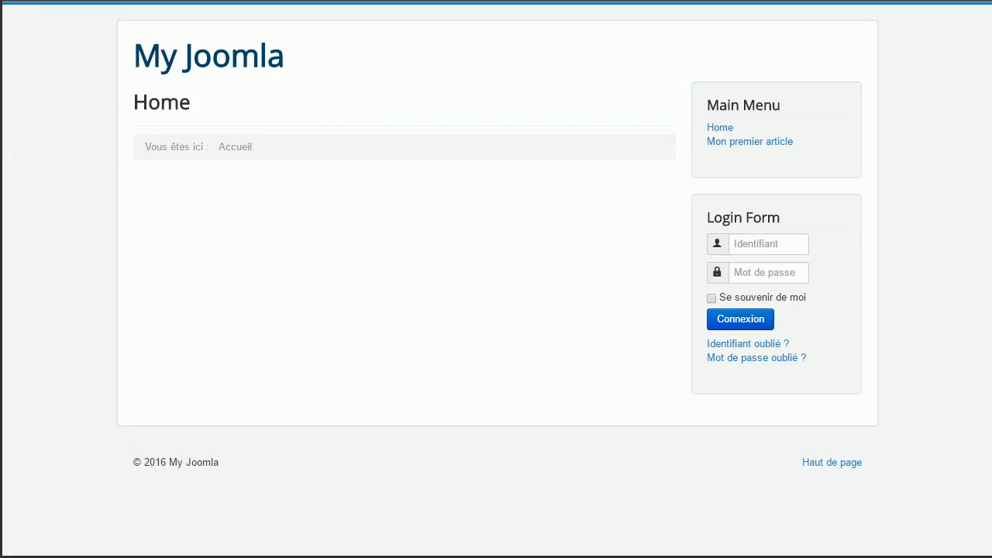
- Reload the site and check the Main Menu by moving between the "Mon premier article" and Home links, ending on the article
{"action": "key", "text": "F5"}
{"action": "left_click", "coordinate": [724, 143]}
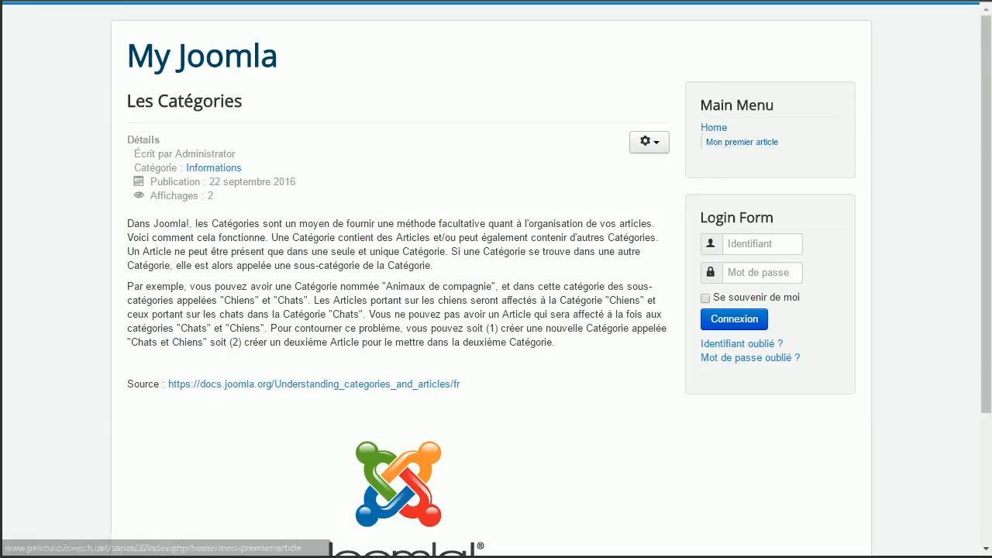
{"action": "left_click", "coordinate": [714, 127]}
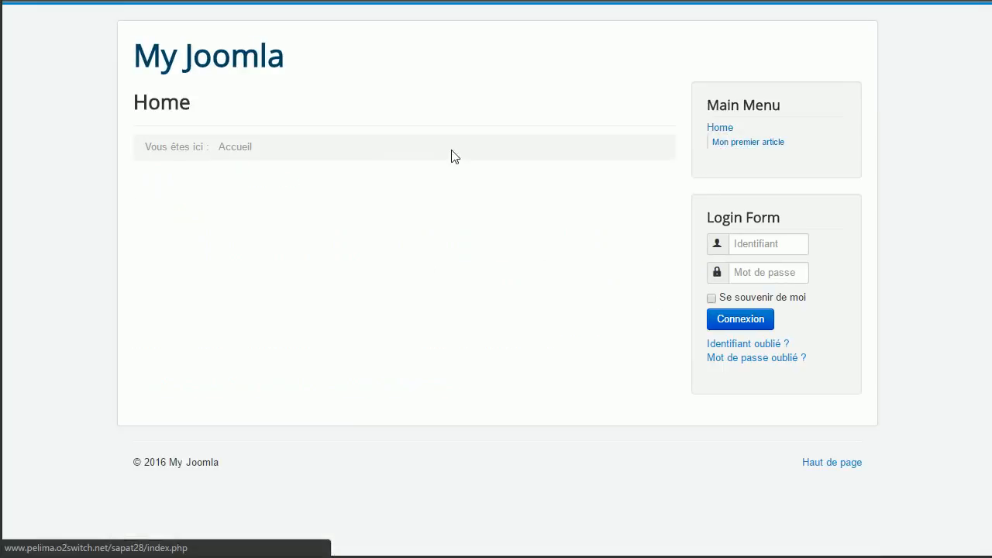
{"action": "left_click", "coordinate": [767, 143]}
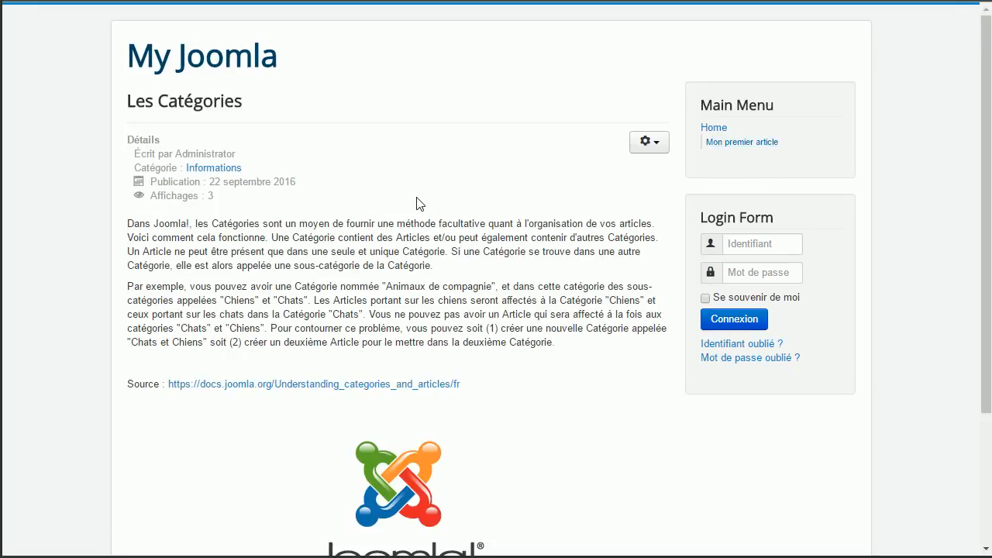